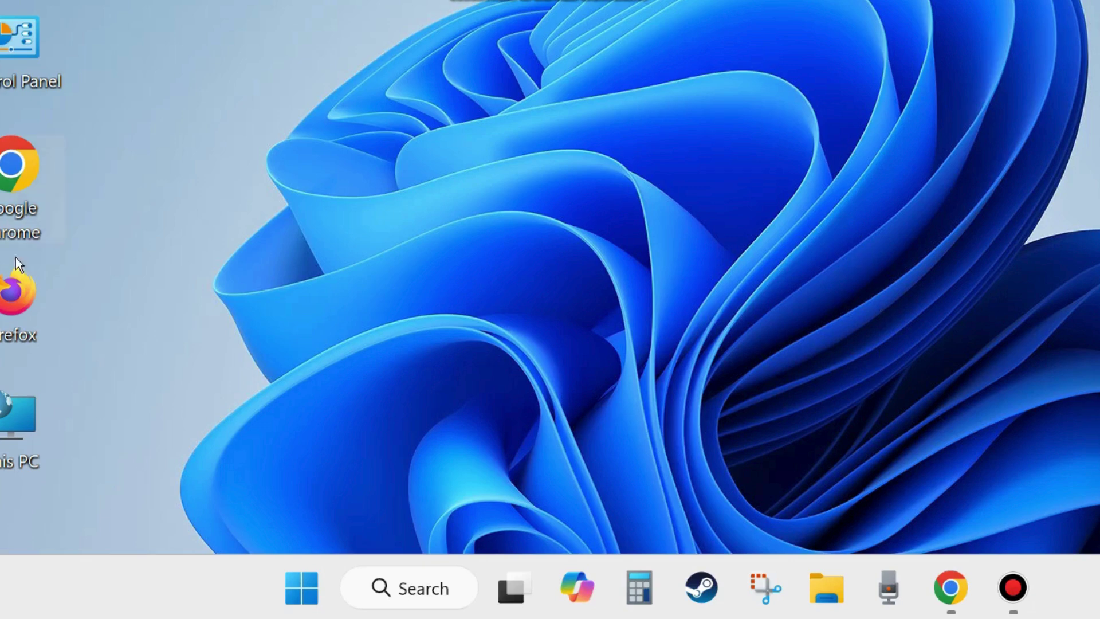
# Open This PC, move its window fully into view, and enlarge it to show all the drives.
pyautogui.doubleClick(1, 432)
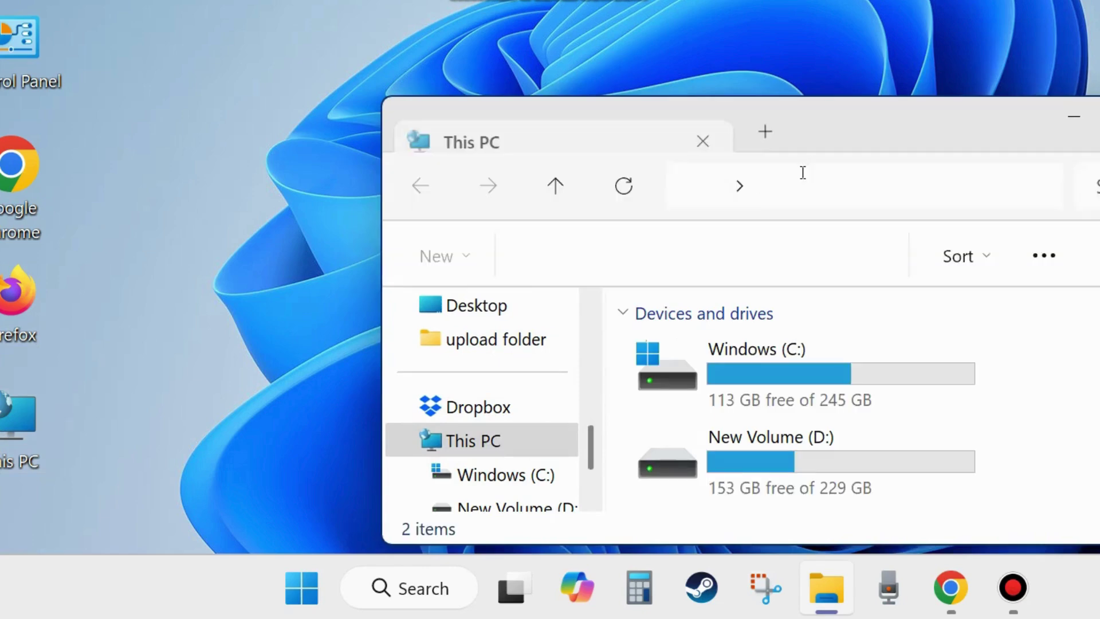
pyautogui.moveTo(848, 138); pyautogui.dragTo(555, 58)
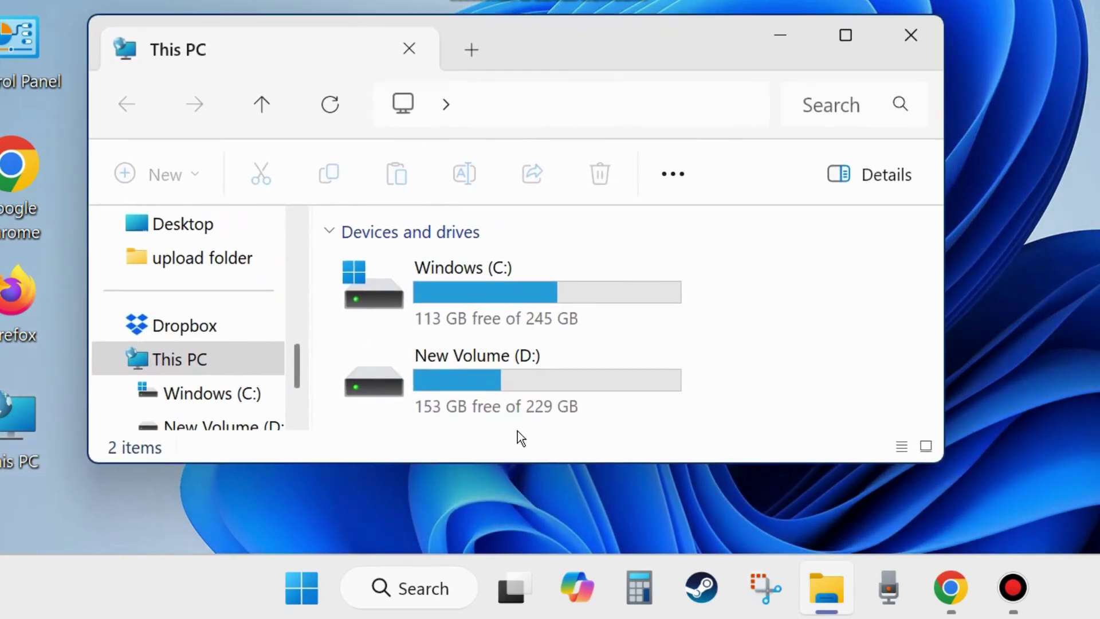
pyautogui.moveTo(518, 470); pyautogui.dragTo(525, 536)
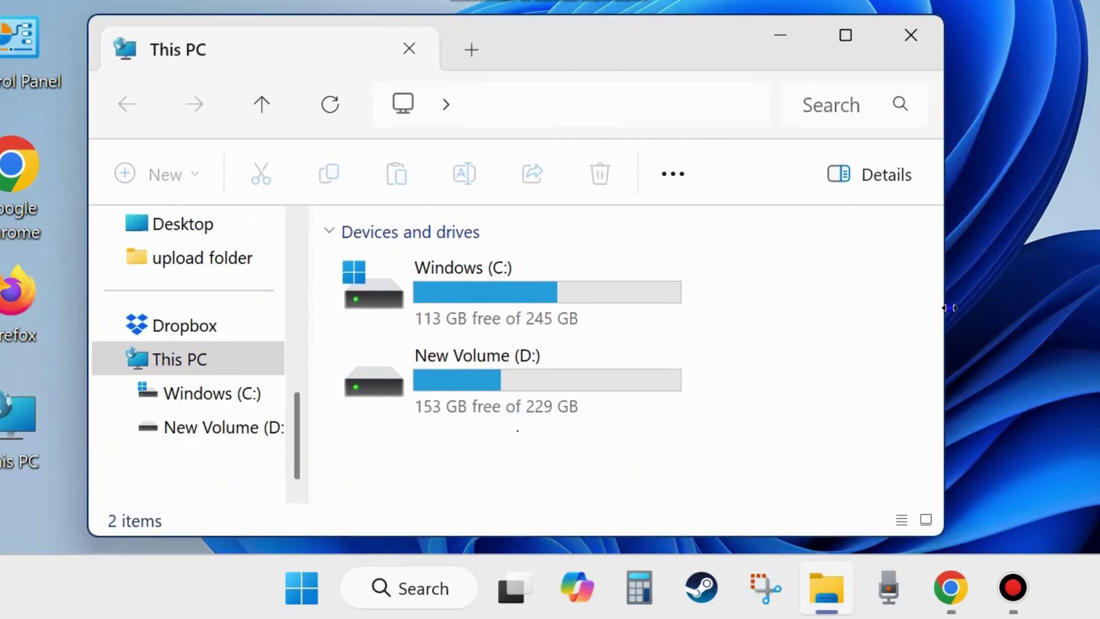
pyautogui.moveTo(944, 312); pyautogui.dragTo(1075, 314)
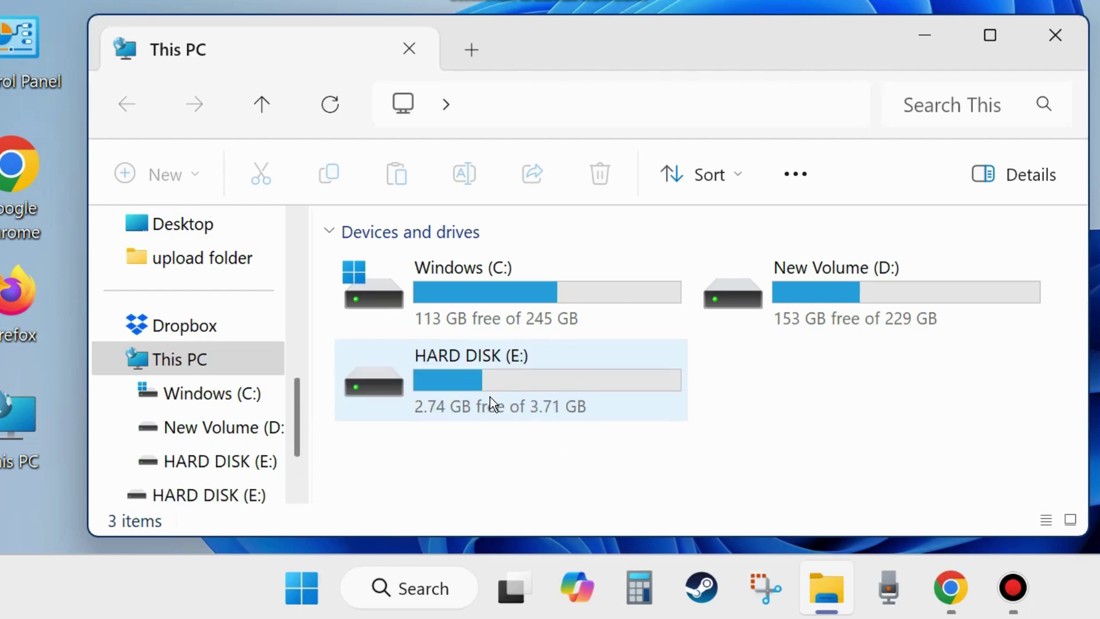
# Rename the HARD DISK (E:) drive as Tips Howto.
pyautogui.doubleClick(453, 390)
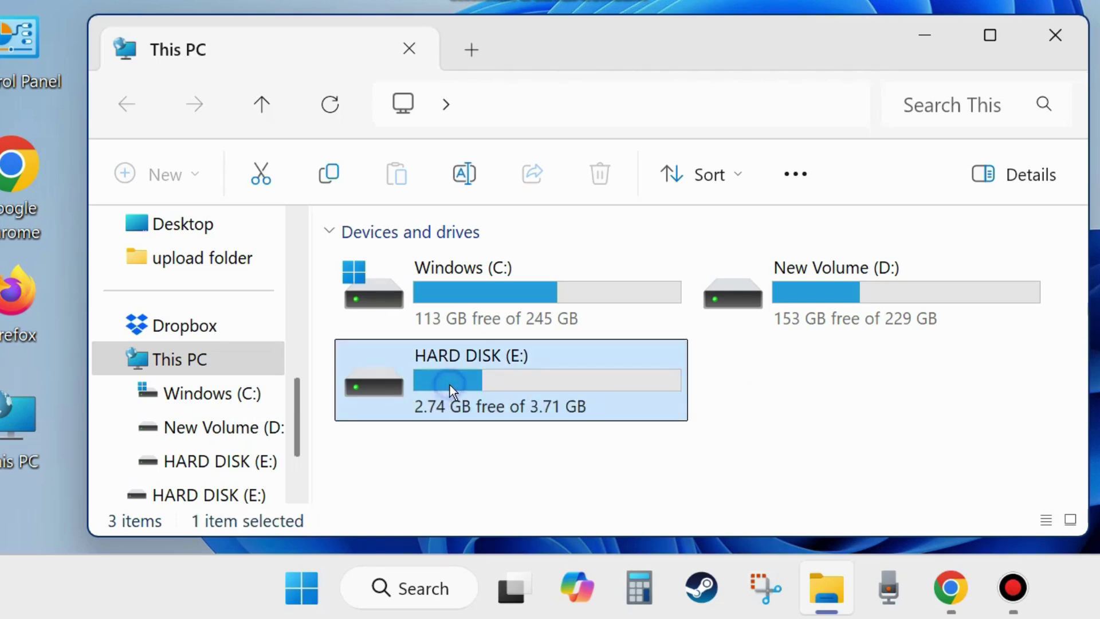
pyautogui.rightClick(449, 385)
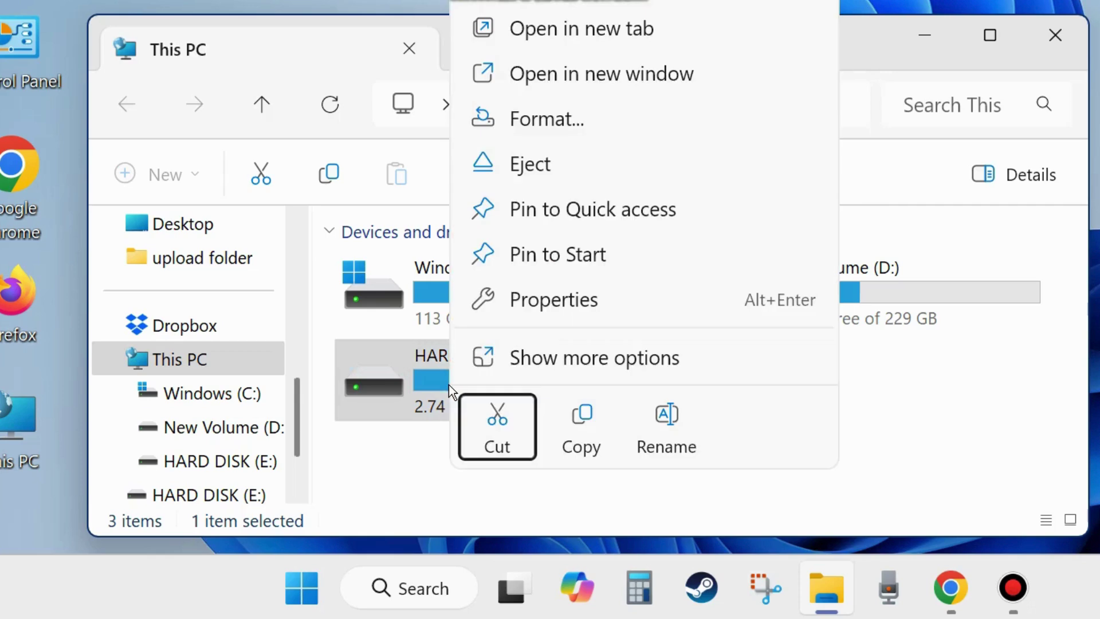
pyautogui.click(668, 428)
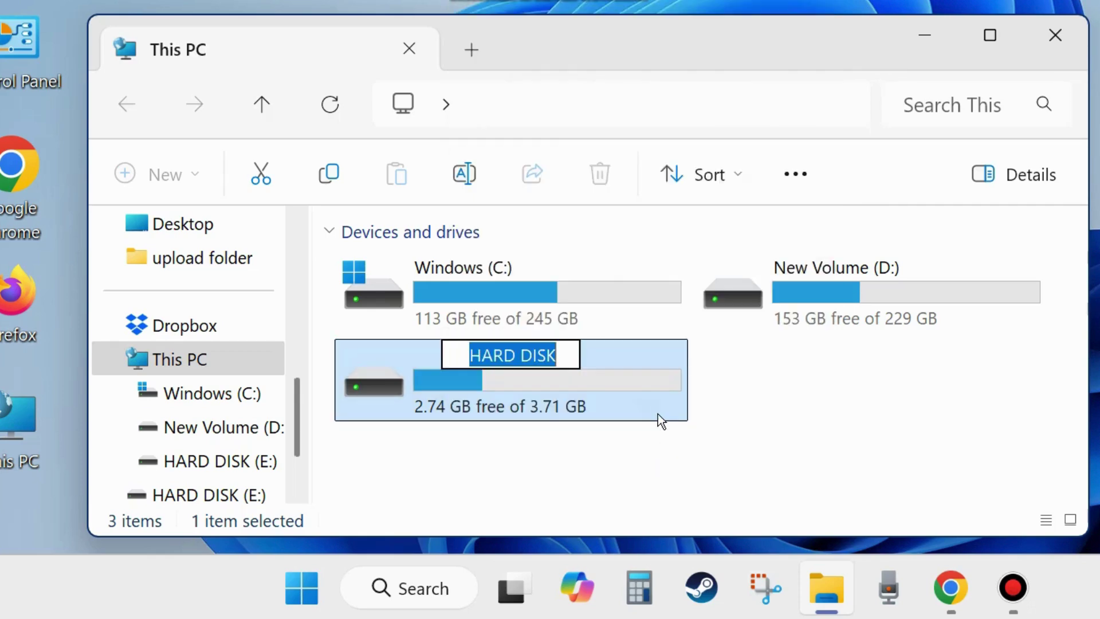
pyautogui.write('T')
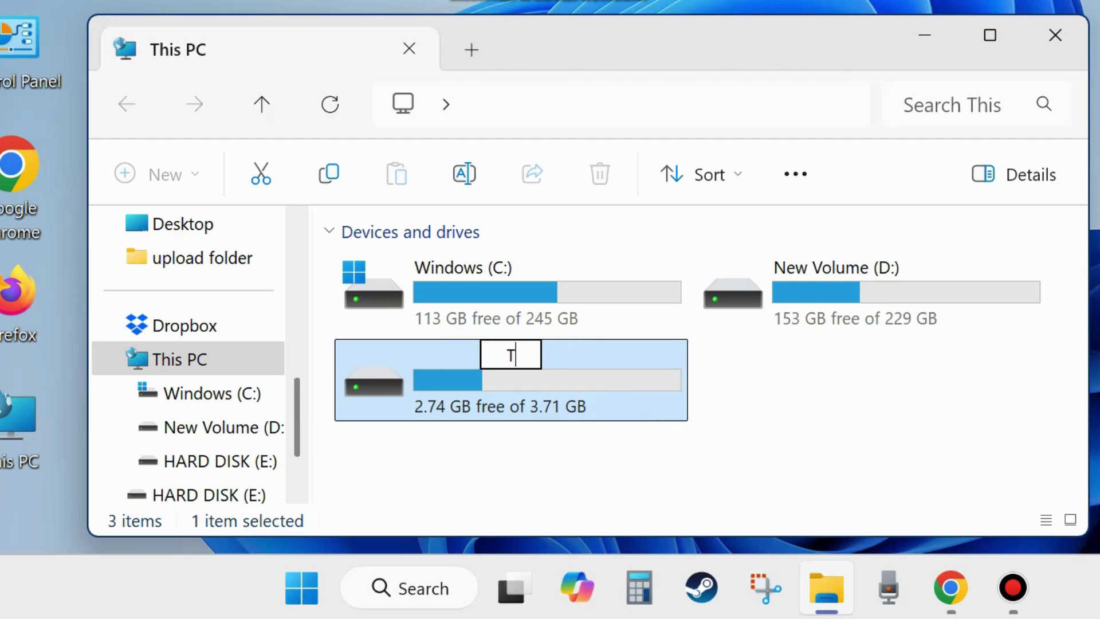
pyautogui.write('ips H')
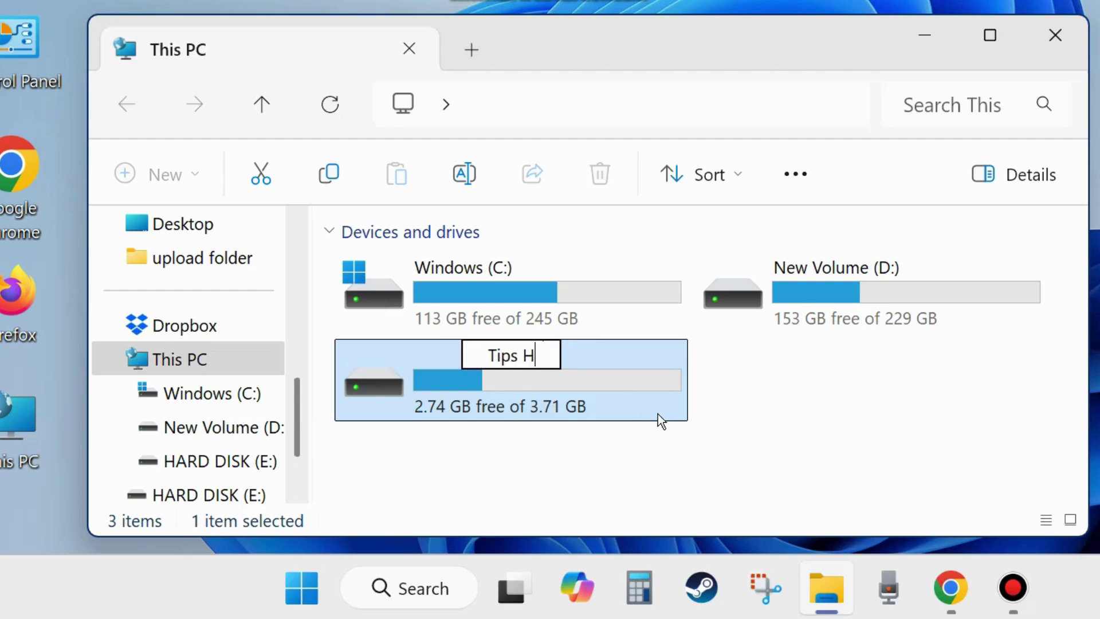
pyautogui.write('owto')
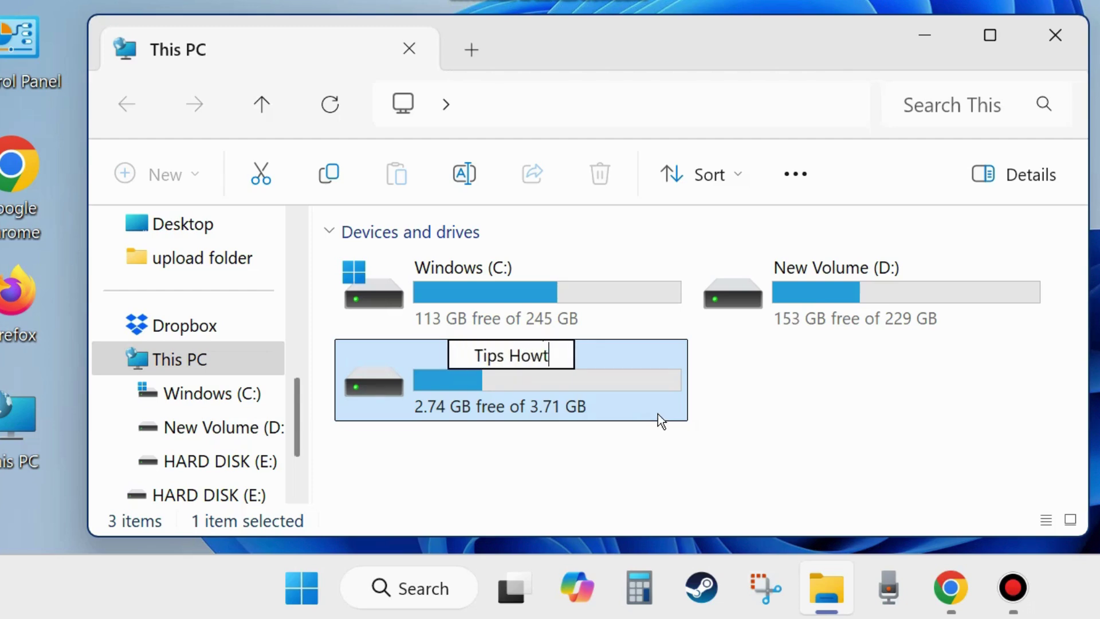
pyautogui.click(777, 387)
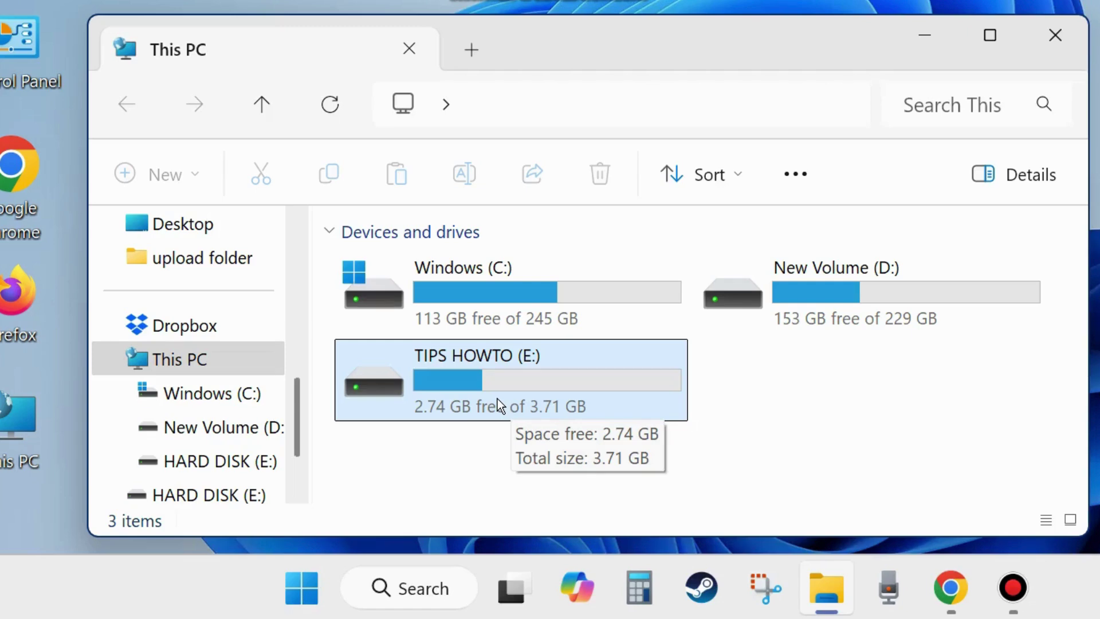
# Check the file system and capacity of the TIPS HOWTO (E:) drive in its properties, and close them.
pyautogui.rightClick(401, 390)
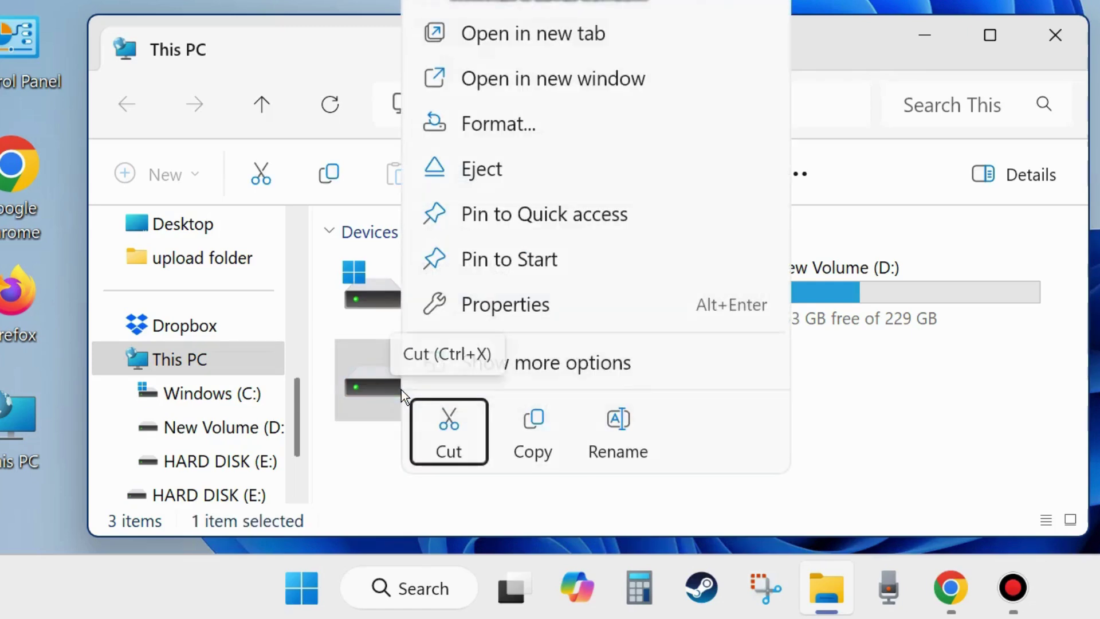
pyautogui.click(503, 304)
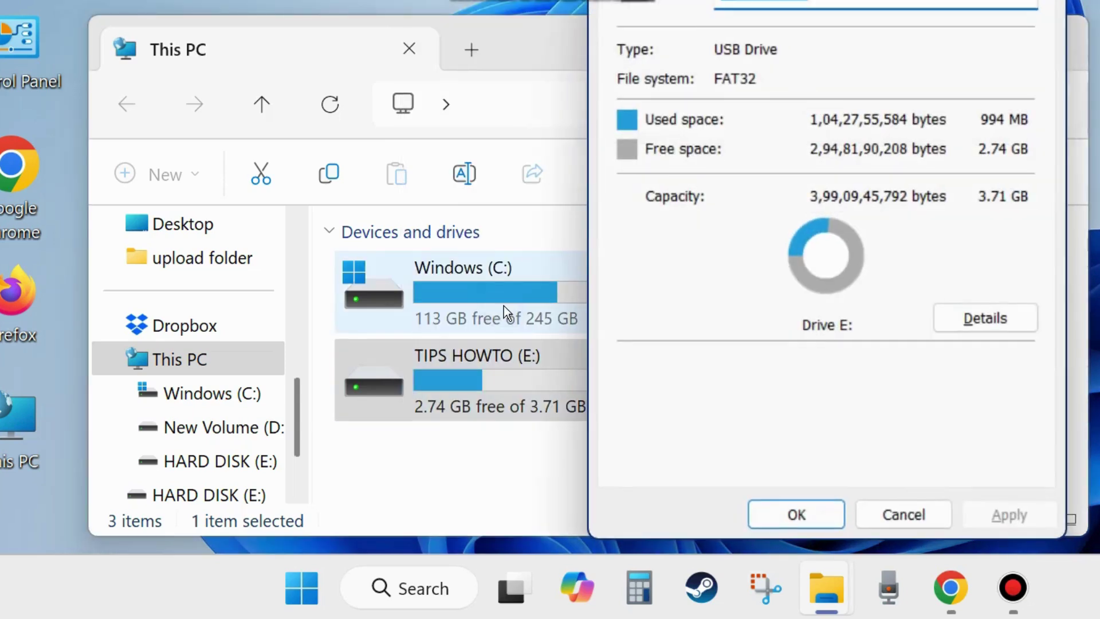
pyautogui.moveTo(898, 0); pyautogui.dragTo(676, 19)
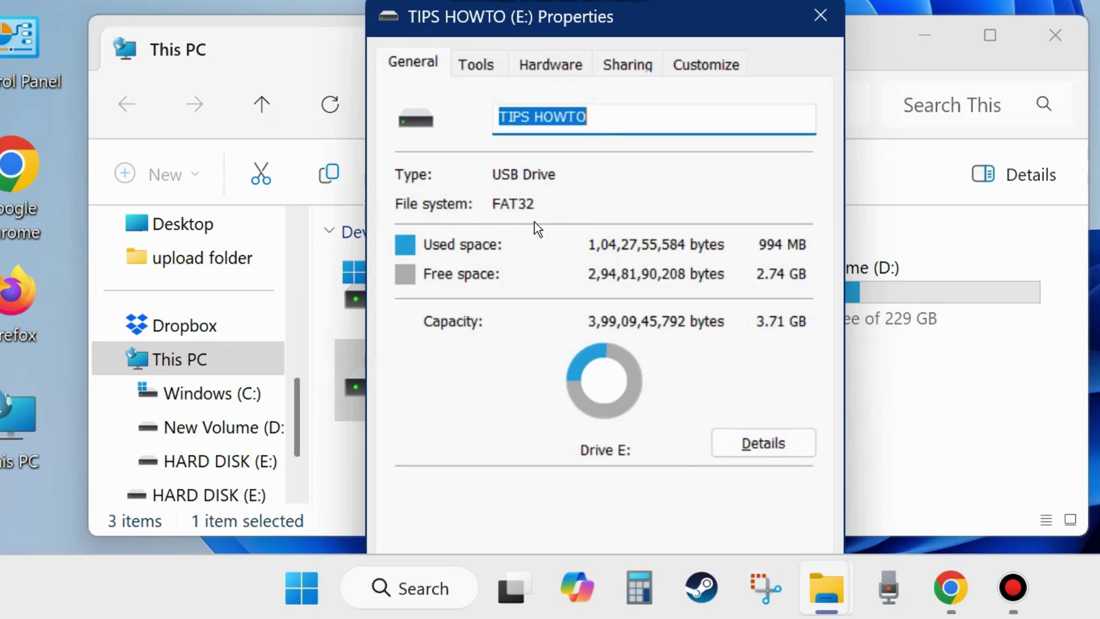
pyautogui.click(821, 16)
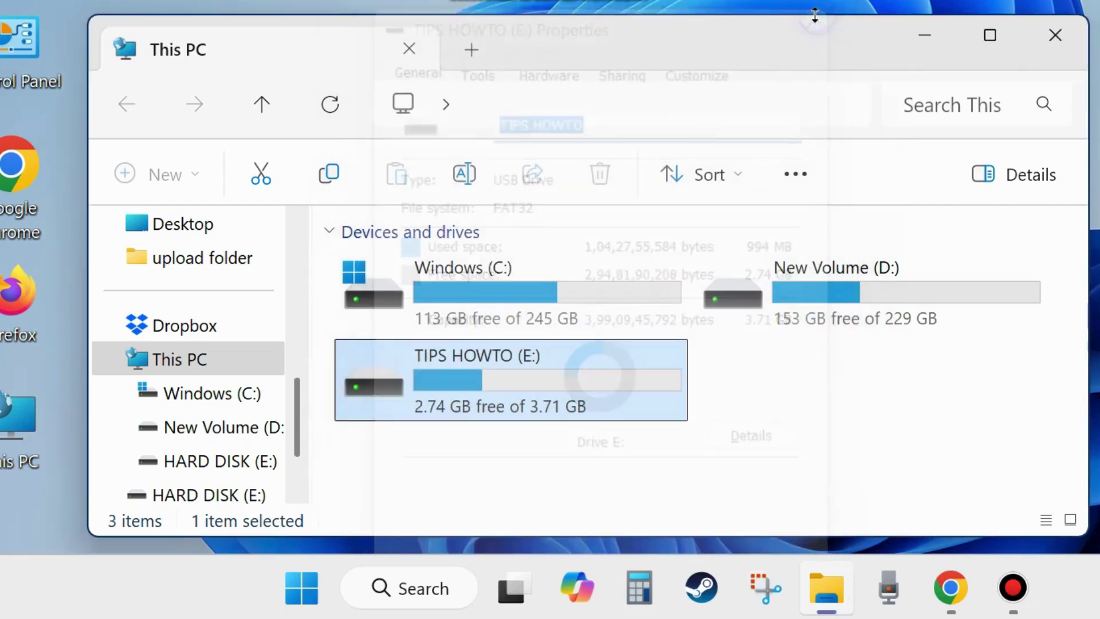
# Choose NTFS as the file system in the TIPS HOWTO (E:) drive's format settings, and close everything without formatting.
pyautogui.rightClick(417, 391)
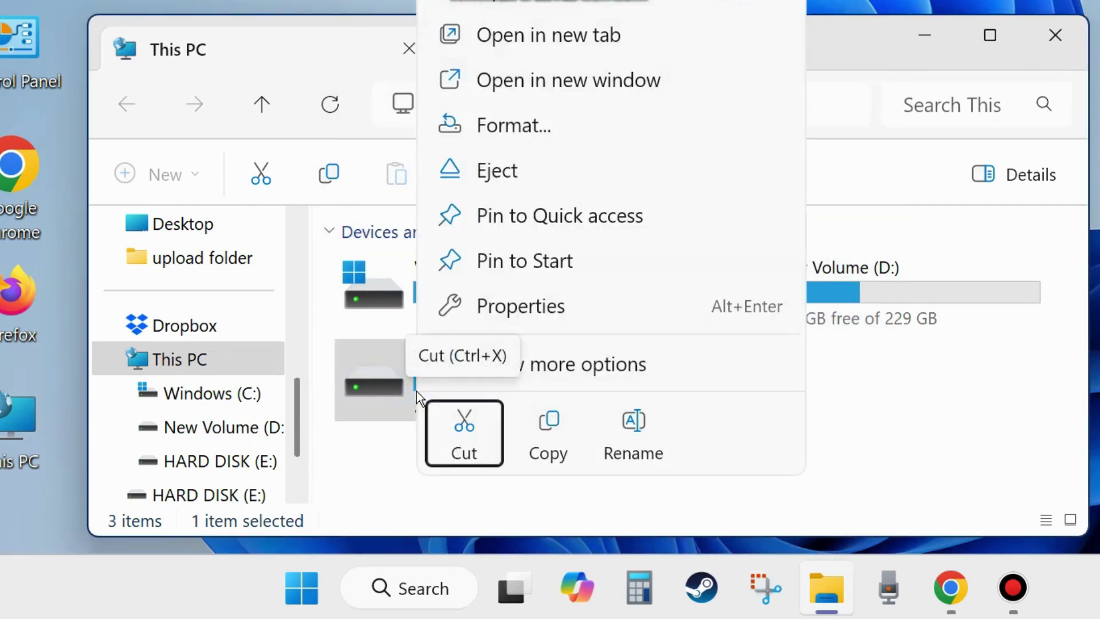
pyautogui.click(517, 126)
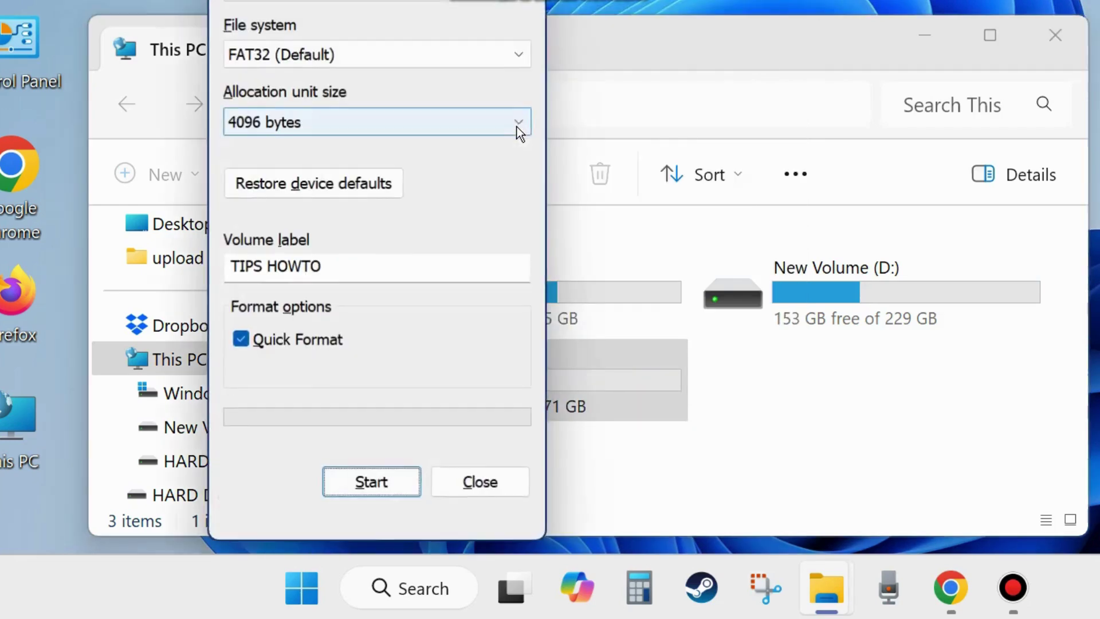
pyautogui.moveTo(463, 0); pyautogui.dragTo(649, 32)
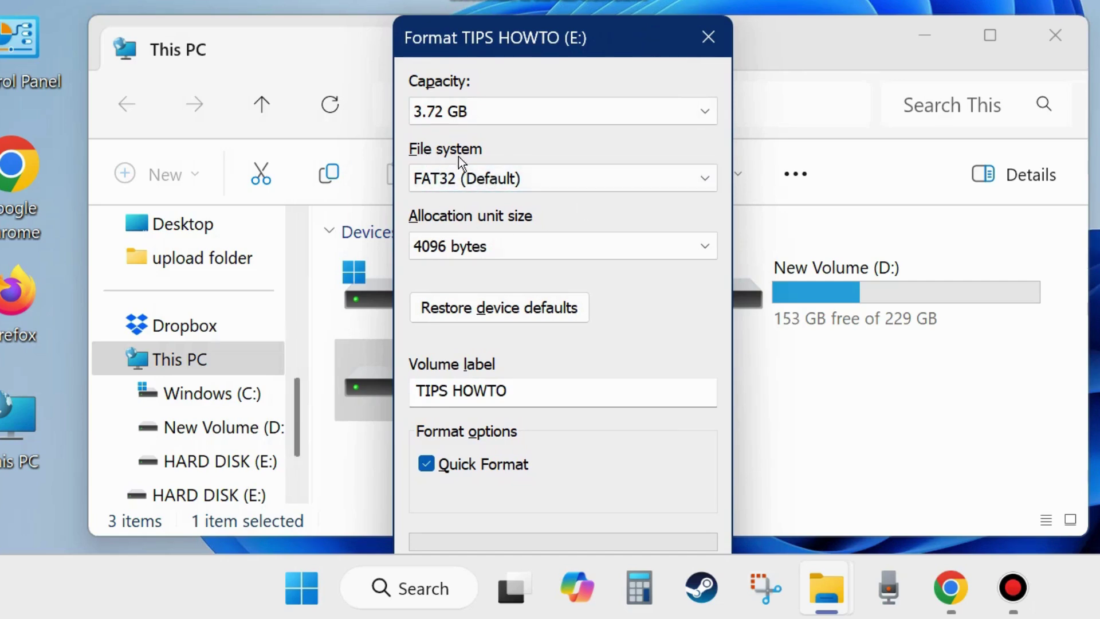
pyautogui.click(601, 179)
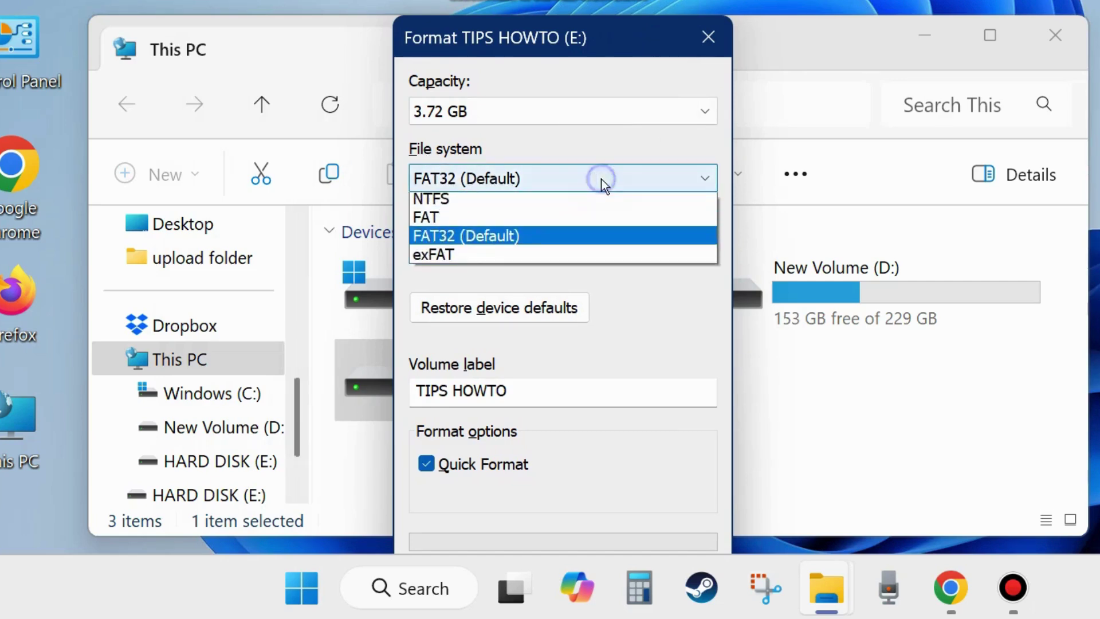
pyautogui.click(442, 202)
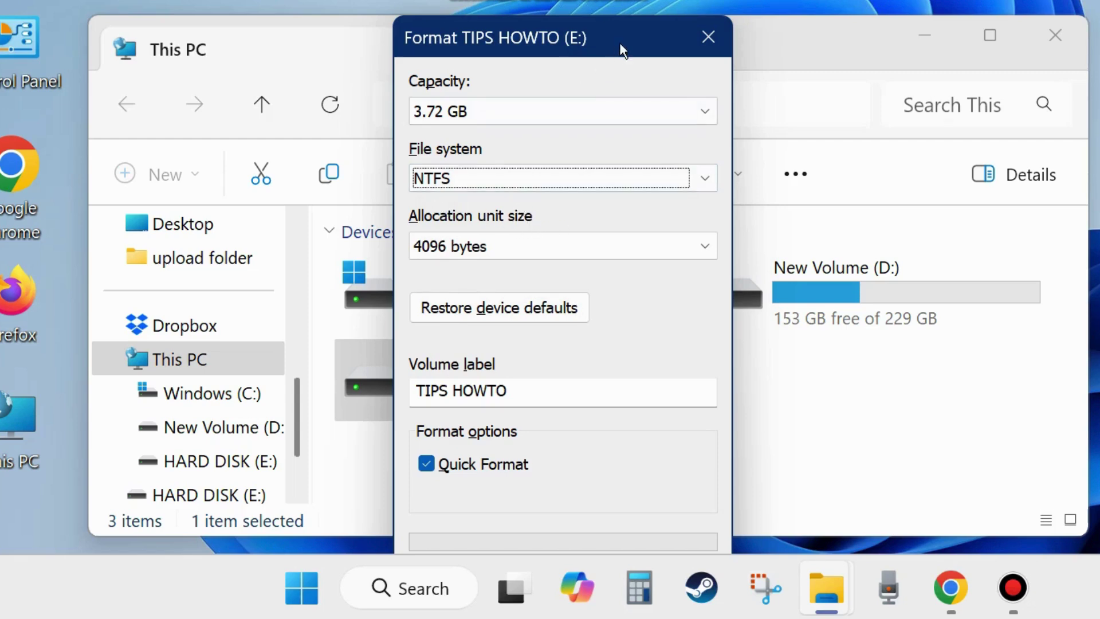
pyautogui.moveTo(620, 43); pyautogui.dragTo(651, 2)
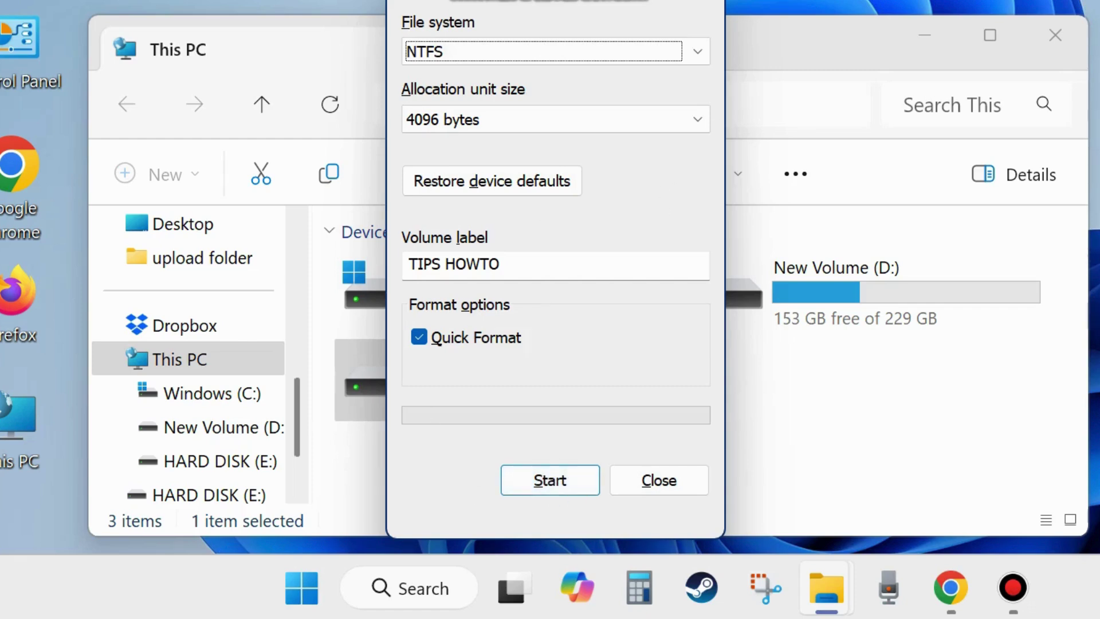
pyautogui.click(1055, 35)
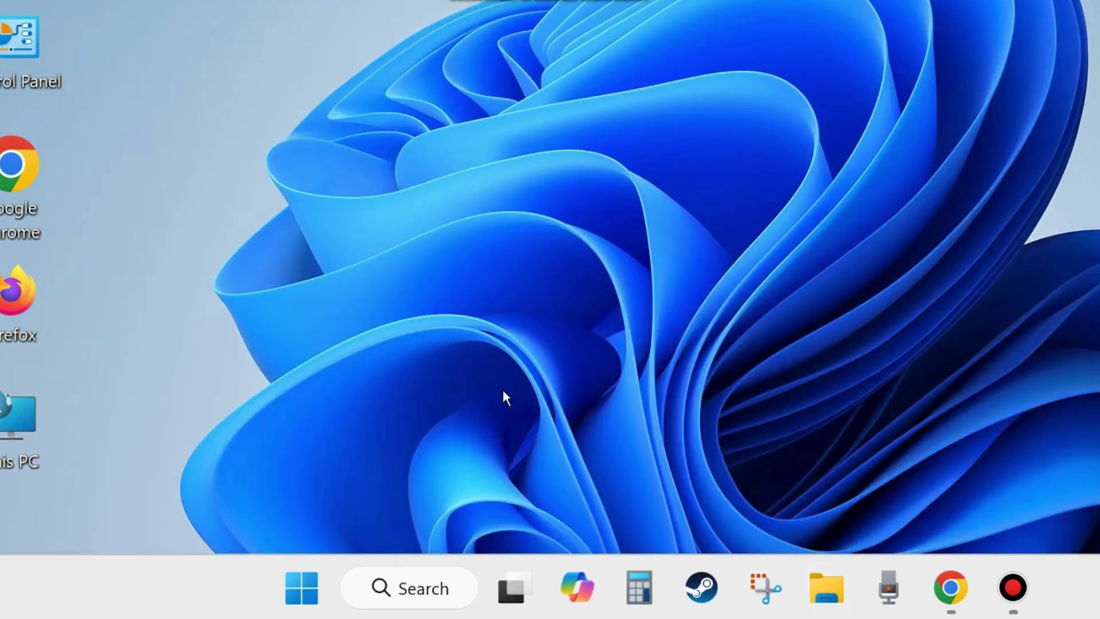
# Open the Windows services manager by running services.msc.
pyautogui.rightClick(300, 594)
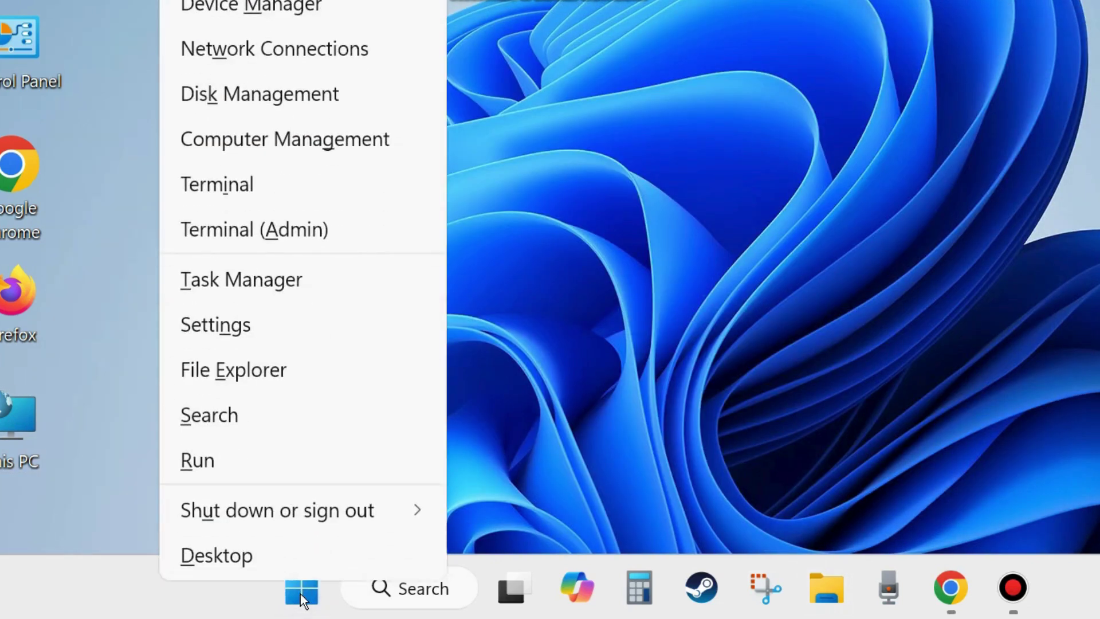
pyautogui.click(208, 465)
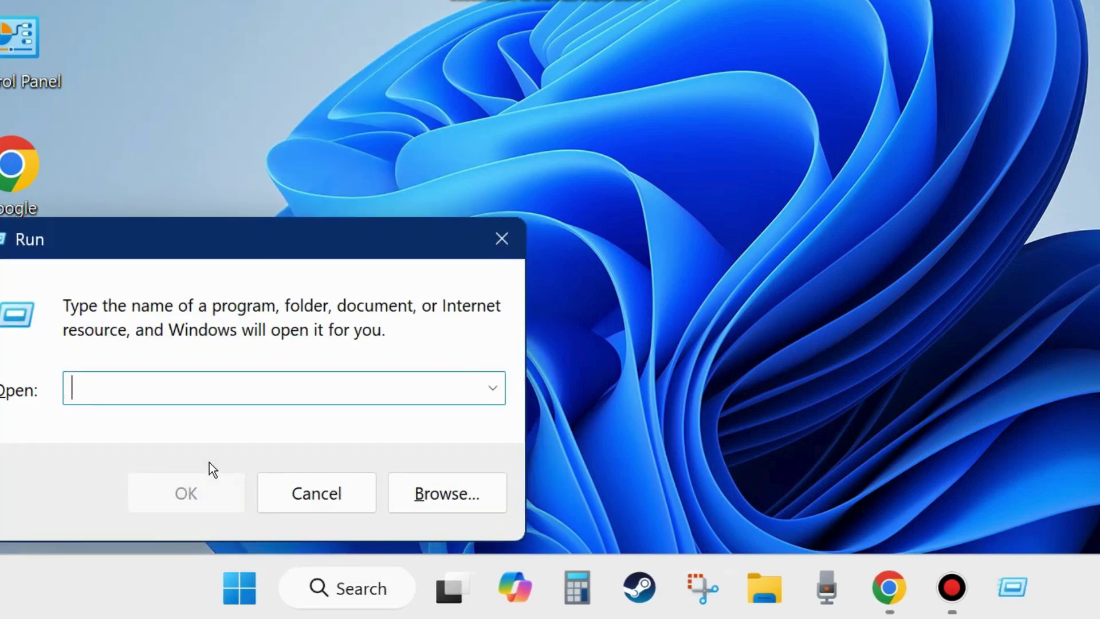
pyautogui.moveTo(220, 232); pyautogui.dragTo(564, 117)
pyautogui.write('s')
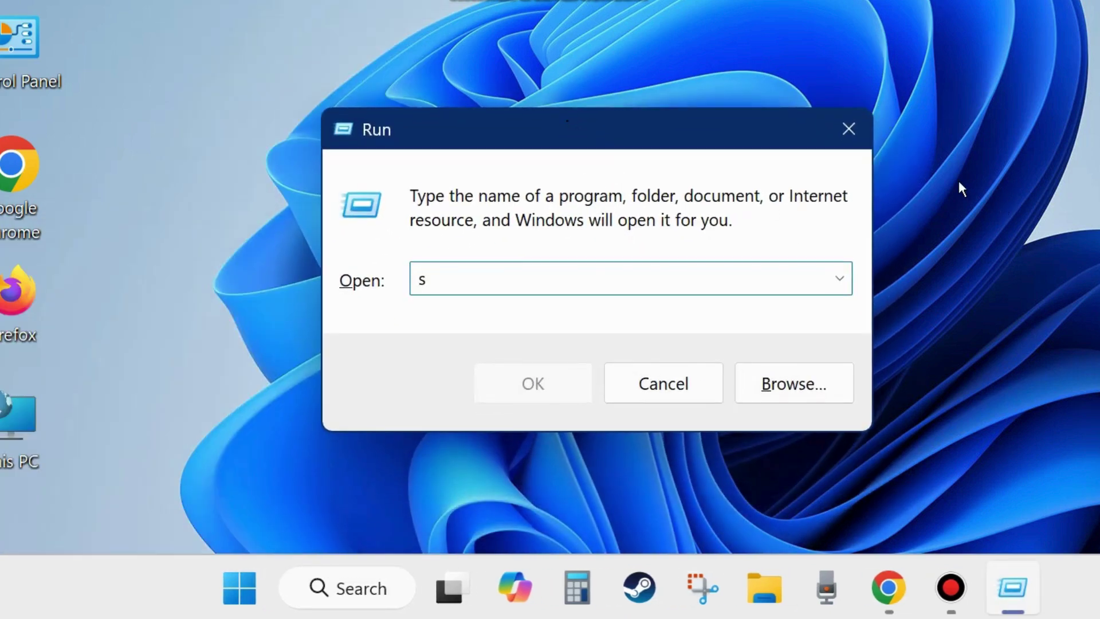
pyautogui.write('ervices')
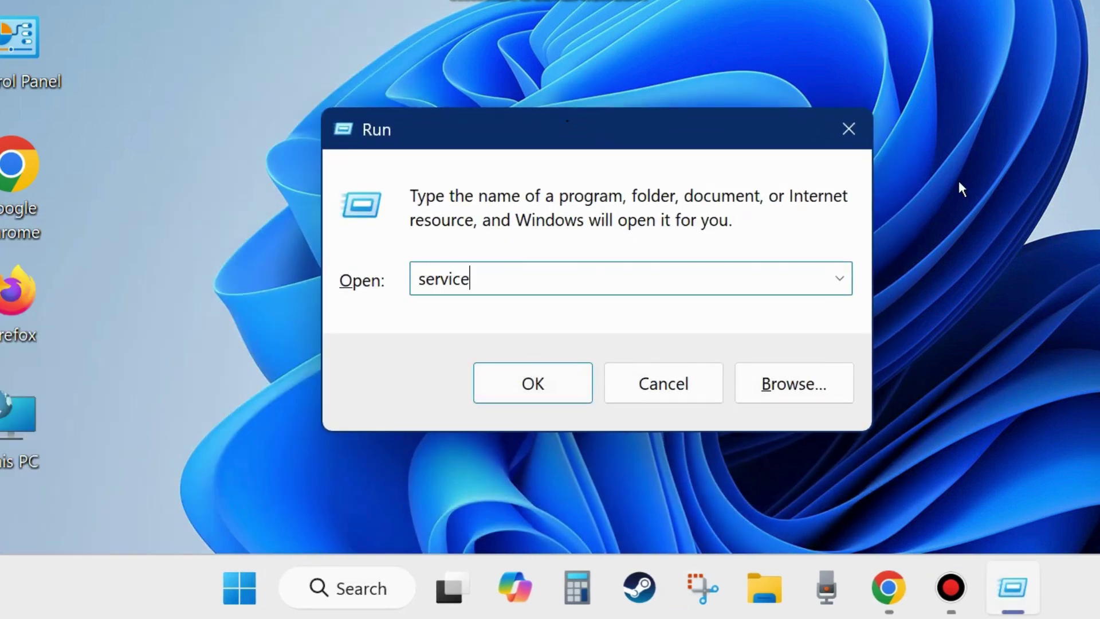
pyautogui.write('.msc')
pyautogui.click(536, 385)
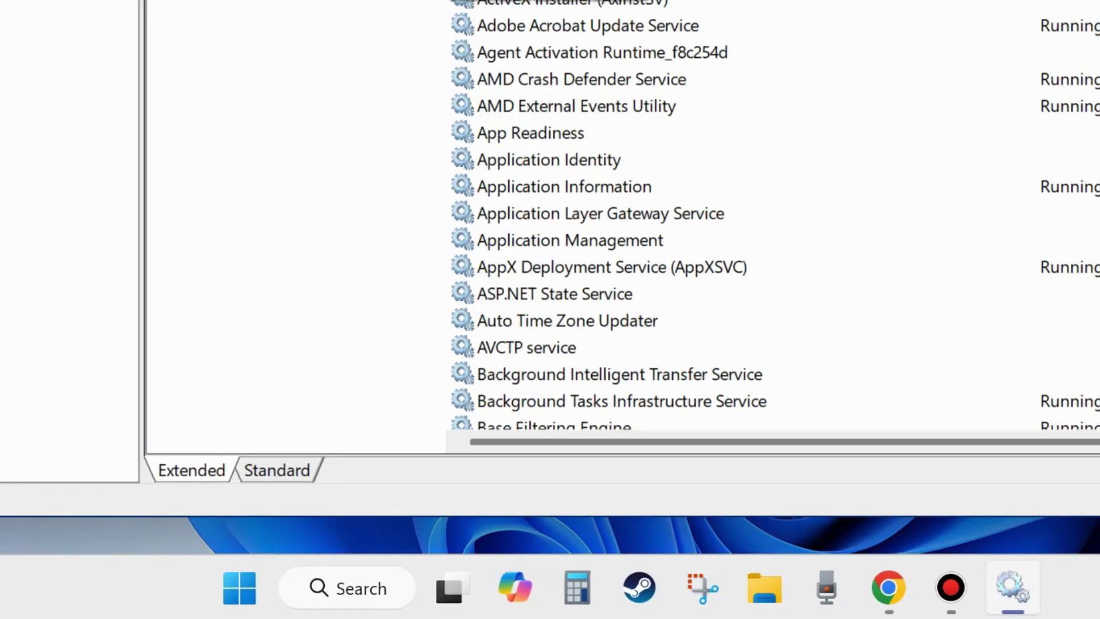
# Find the WebClient service in the services list and bring its properties fully into view.
pyautogui.moveTo(745, 0); pyautogui.dragTo(766, 21)
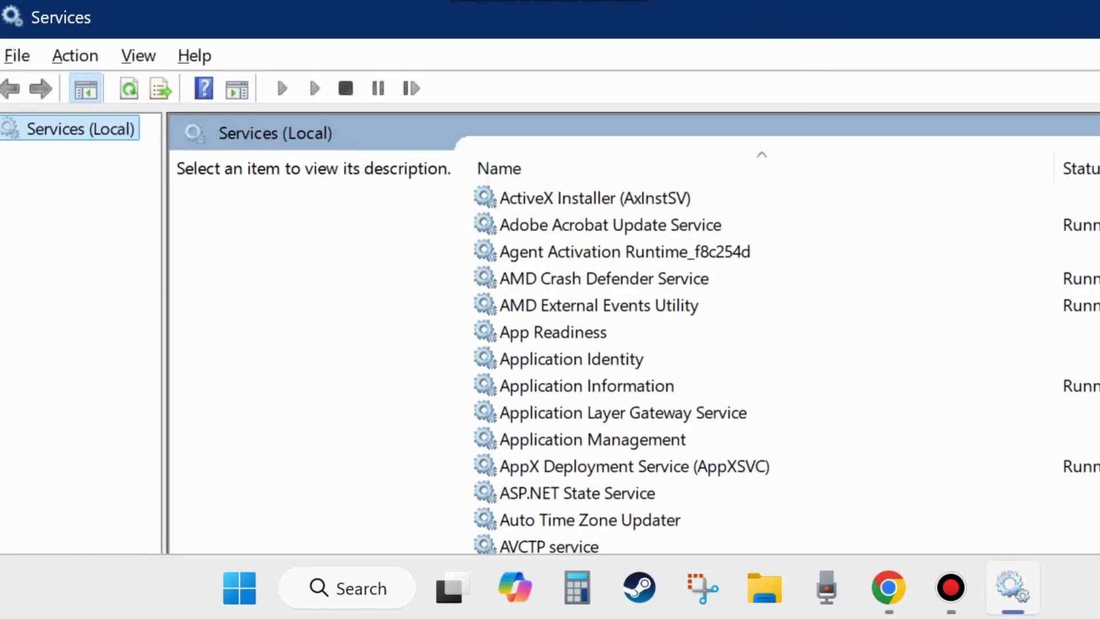
pyautogui.scroll(-20, 766, 367)
pyautogui.scroll(6, 662, 349)
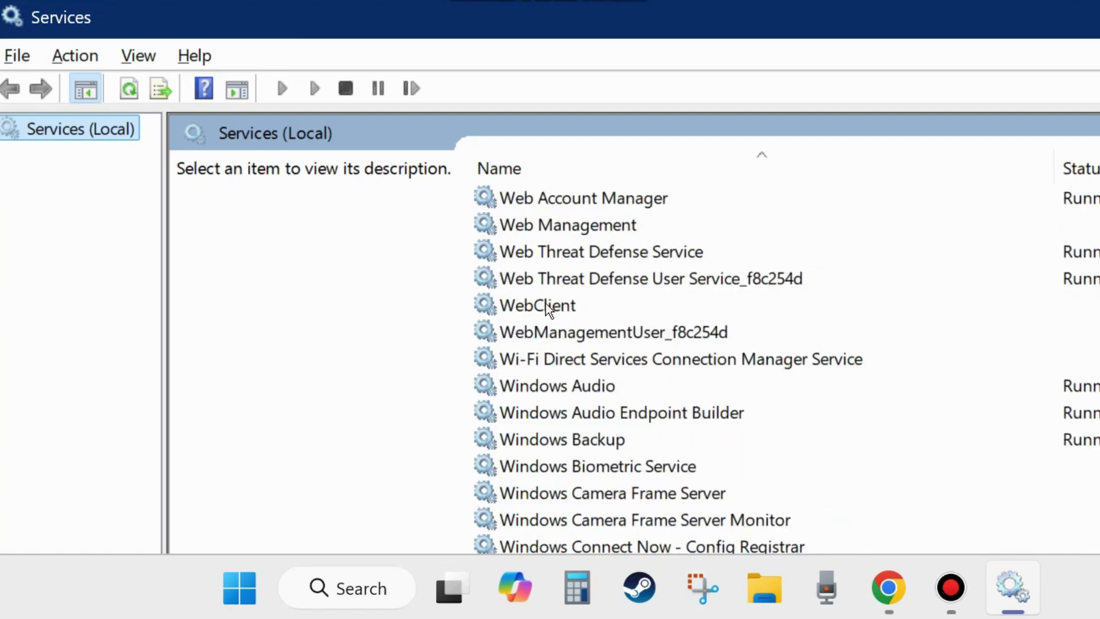
pyautogui.click(529, 307)
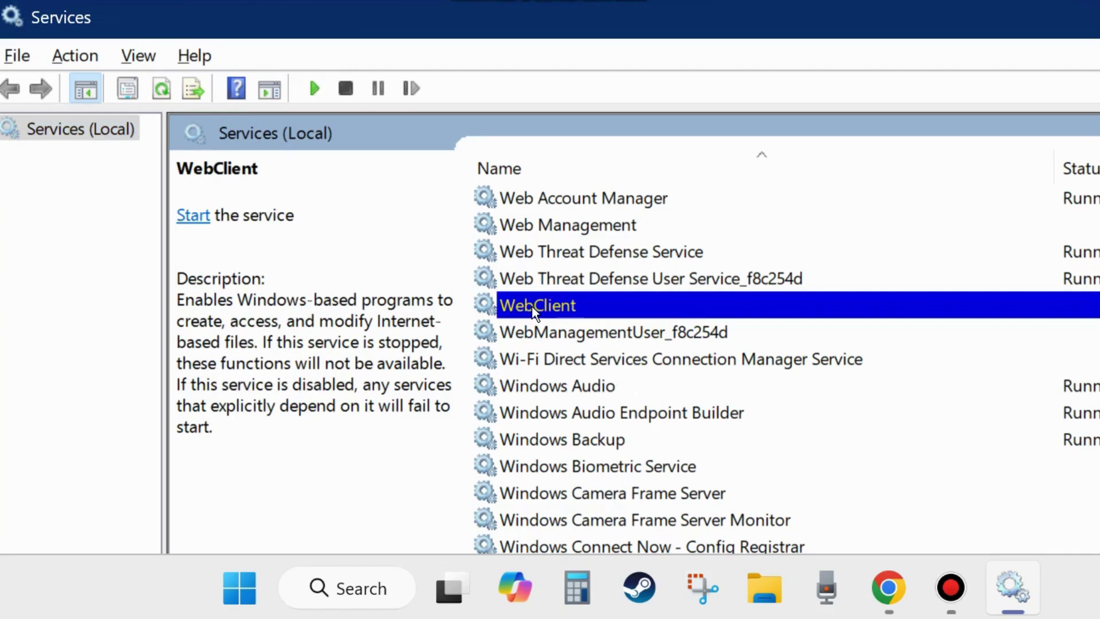
pyautogui.doubleClick(533, 309)
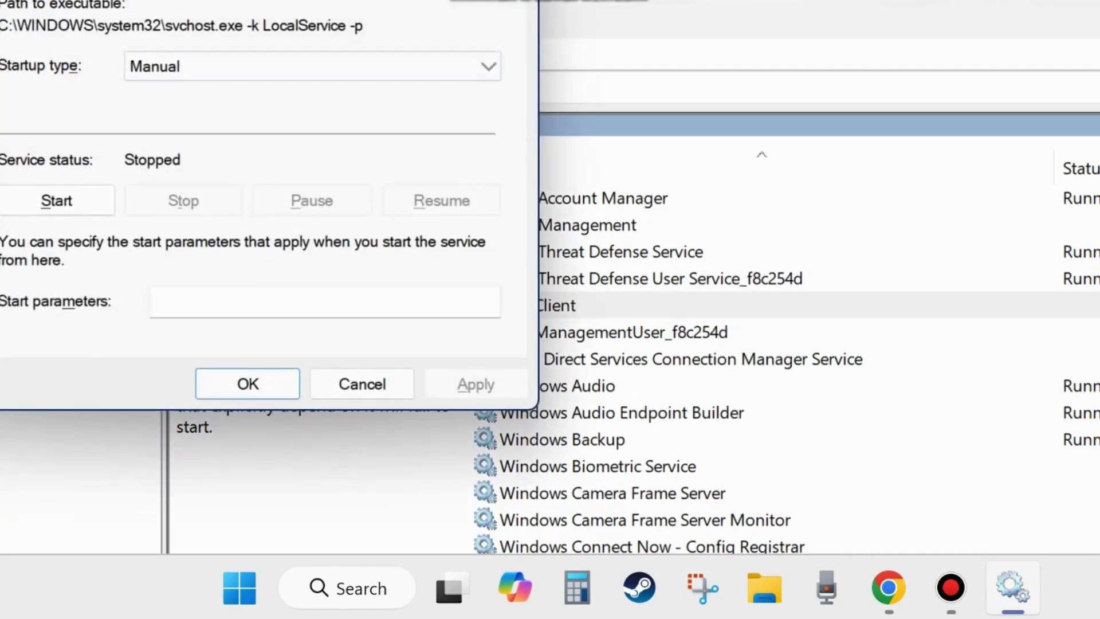
pyautogui.moveTo(350, 1); pyautogui.dragTo(628, 13)
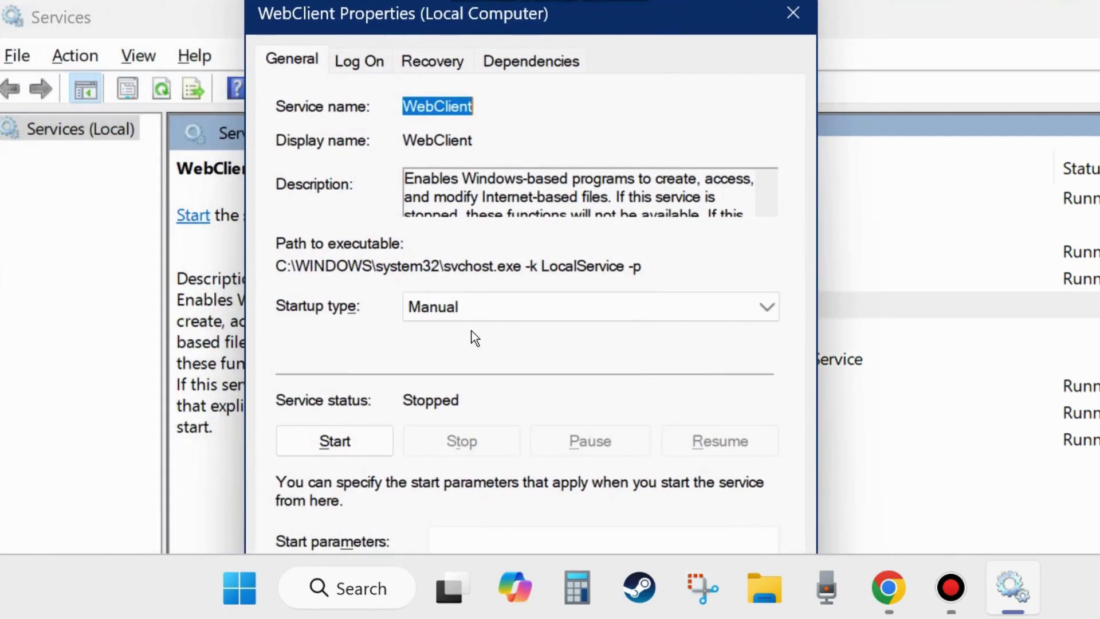
# Start the WebClient service, set its startup type to Automatic, apply the change, and close the services manager.
pyautogui.click(325, 445)
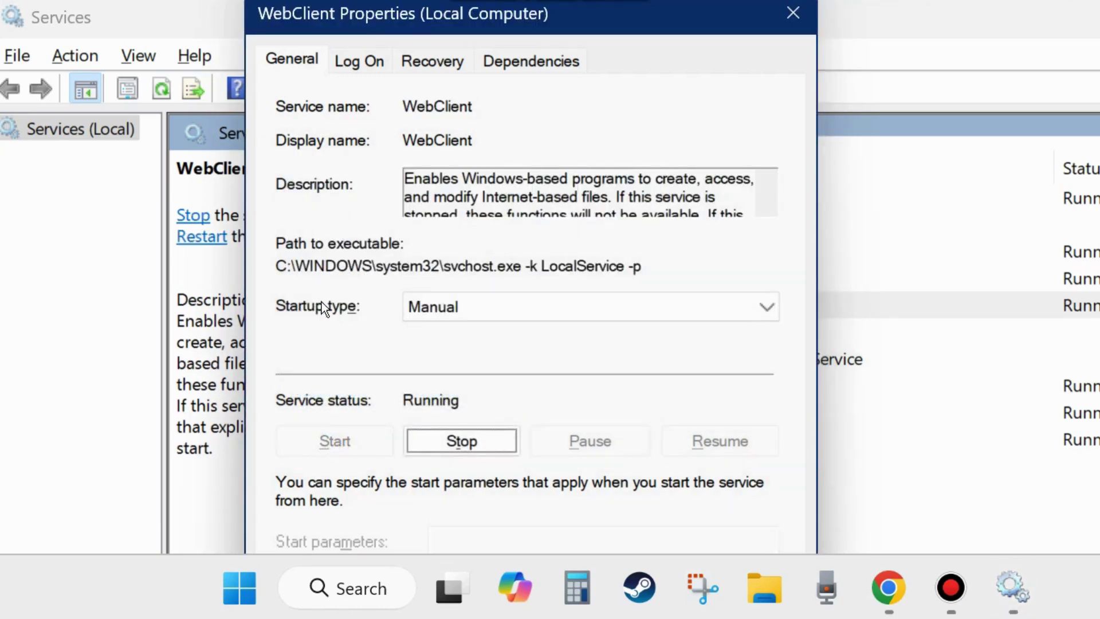
pyautogui.click(462, 308)
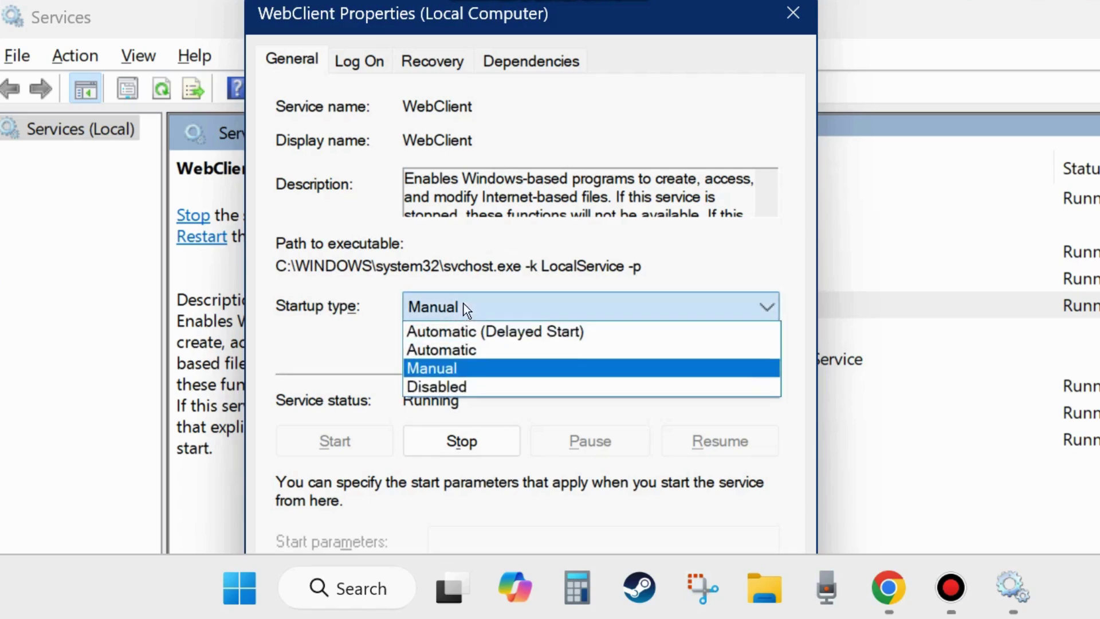
pyautogui.click(456, 353)
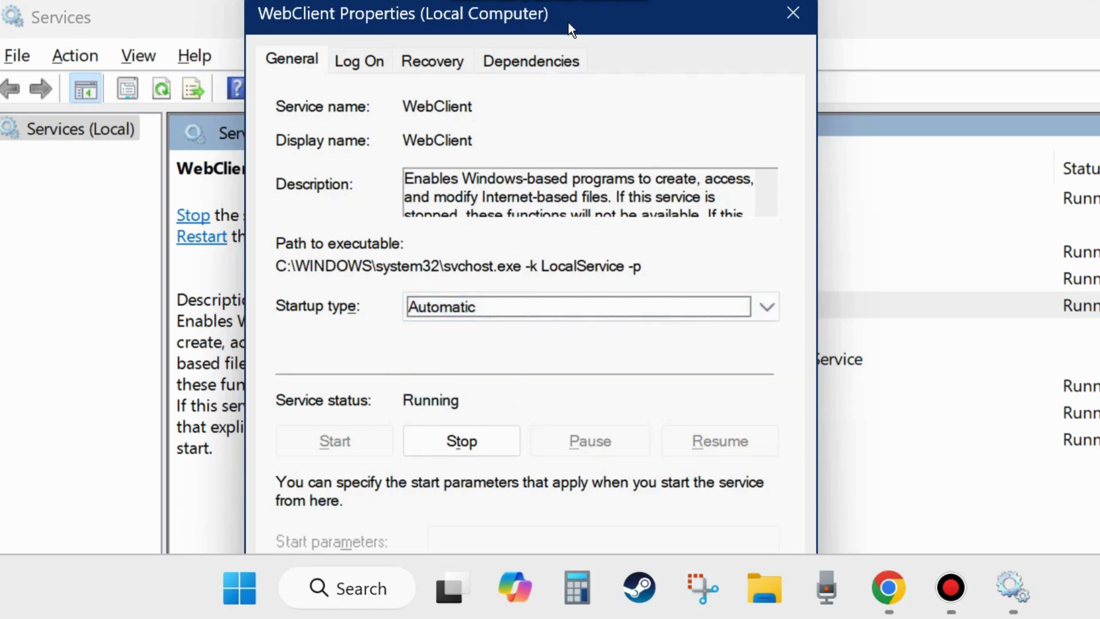
pyautogui.moveTo(569, 26); pyautogui.dragTo(605, 0)
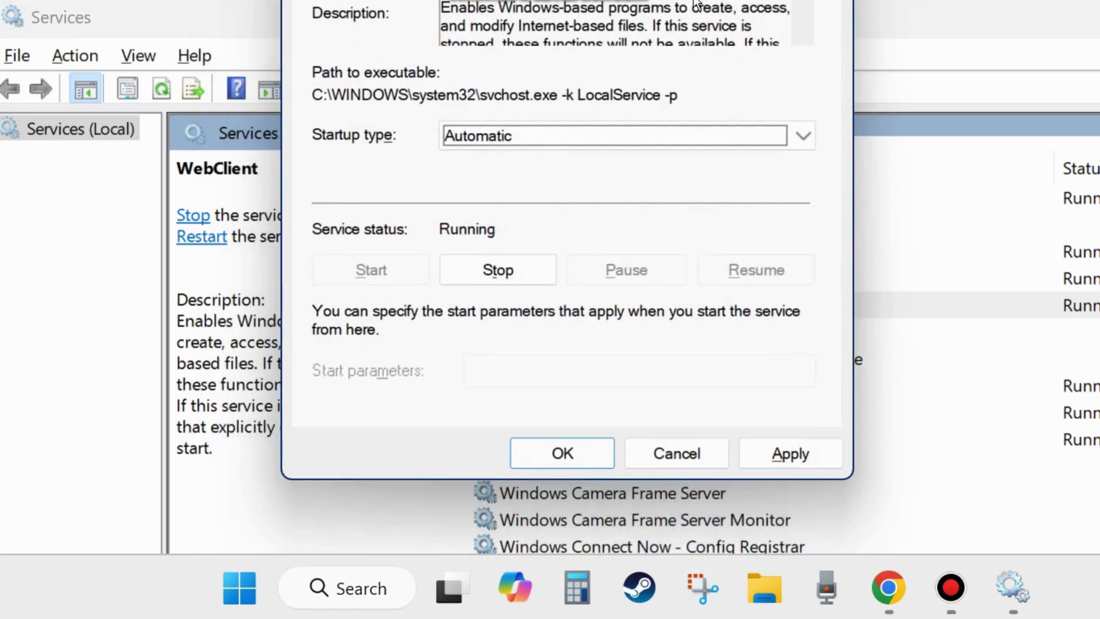
pyautogui.click(789, 459)
pyautogui.click(567, 453)
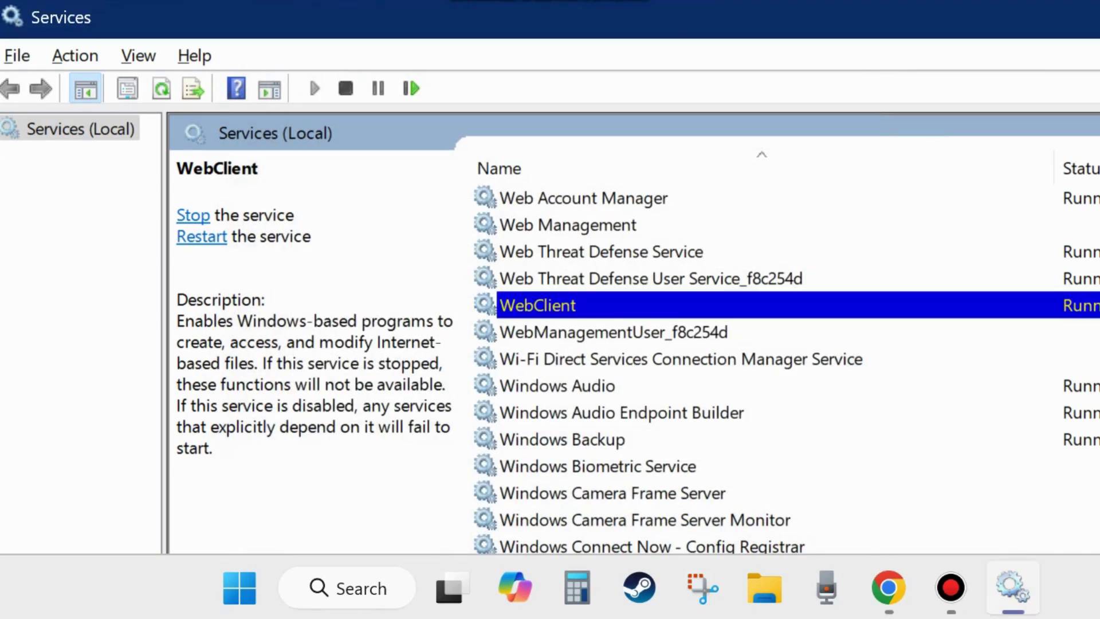
pyautogui.hotkey('alt', 'F4')
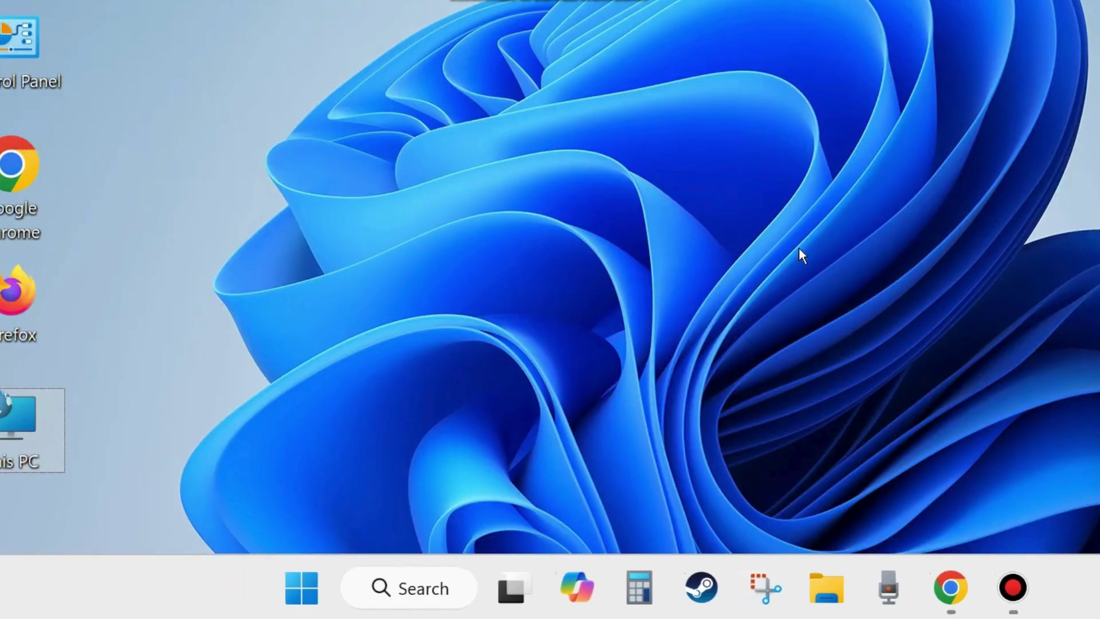
# Find Command Prompt with a search for cmd, run it as administrator, and move its window clear.
pyautogui.click(415, 589)
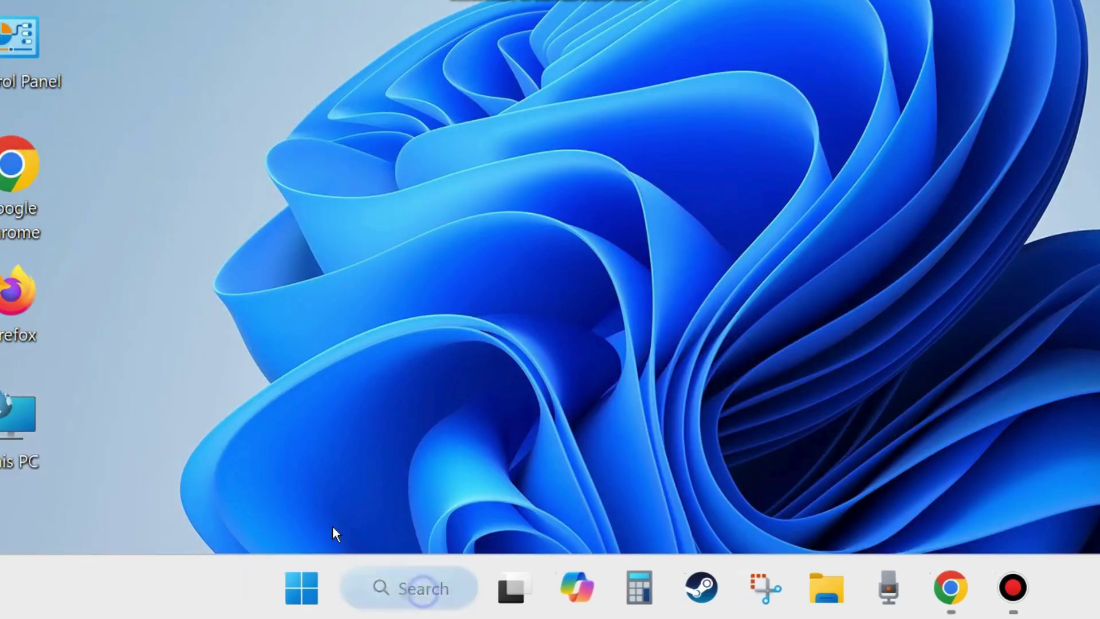
pyautogui.write('cmd')
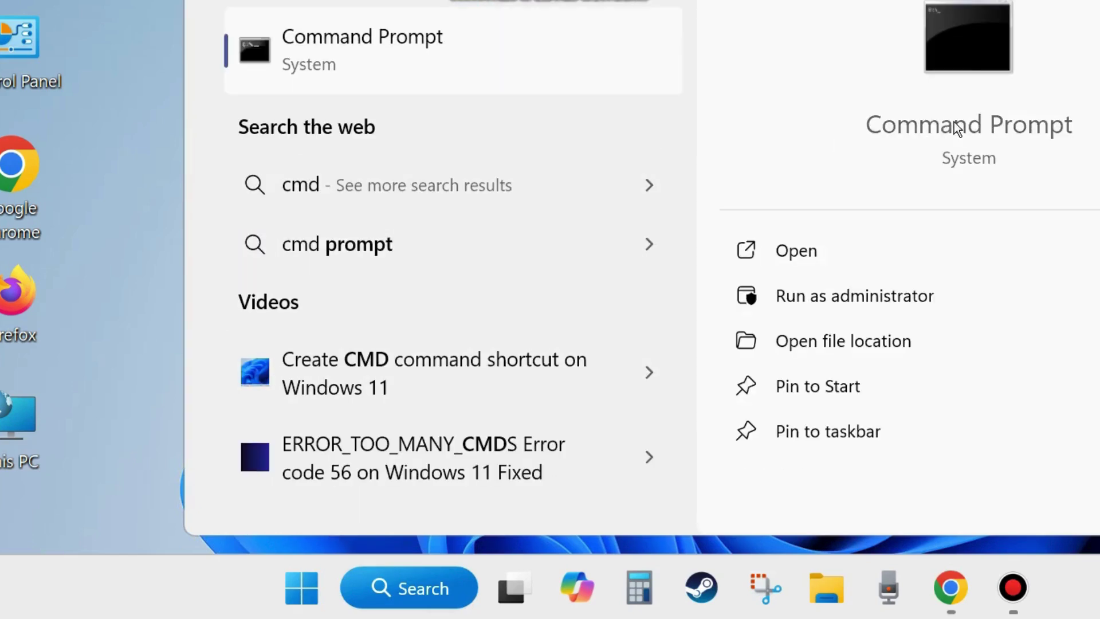
pyautogui.click(855, 296)
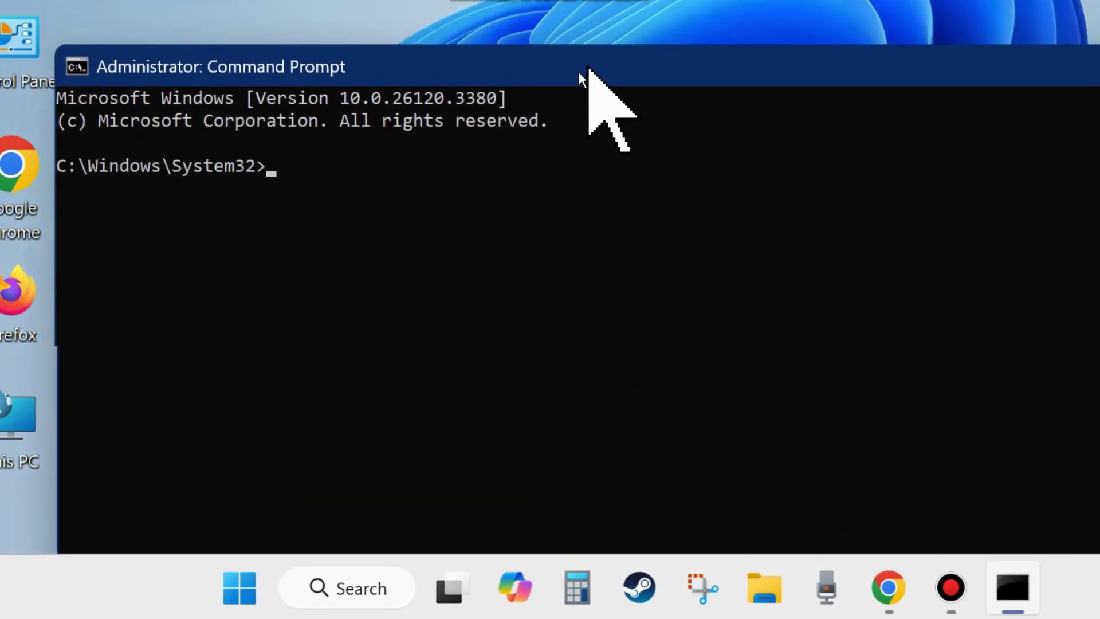
pyautogui.moveTo(579, 71); pyautogui.dragTo(534, 24)
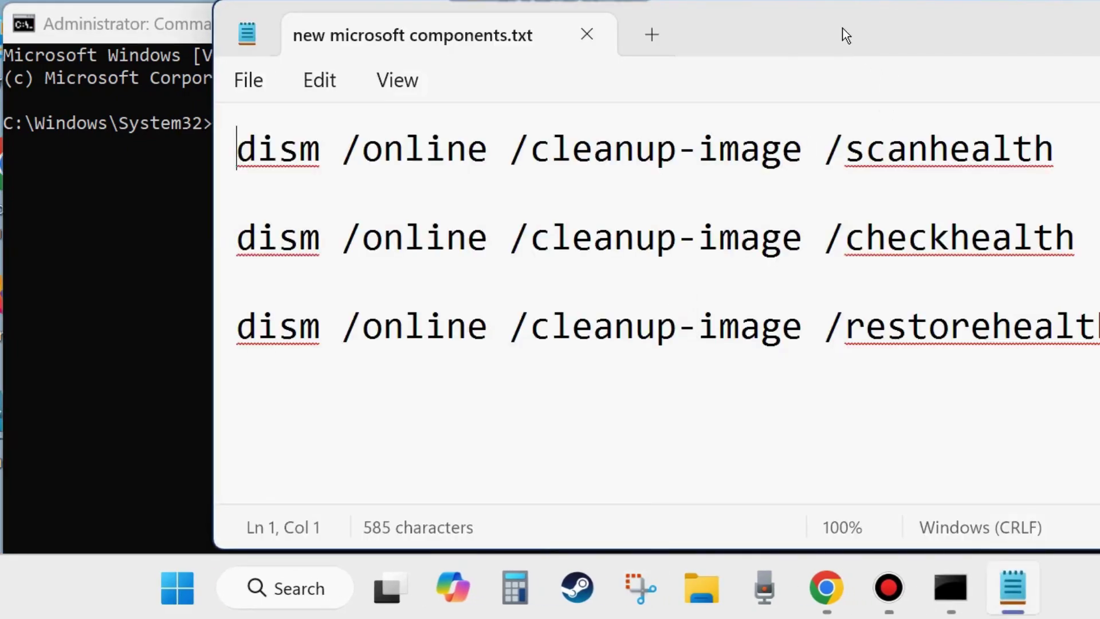
# Switch to Notepad, highlight the DISM scanhealth, checkhealth and restorehealth commands one by one in new microsoft components.txt, and minimize it.
pyautogui.moveTo(843, 28); pyautogui.dragTo(693, 182)
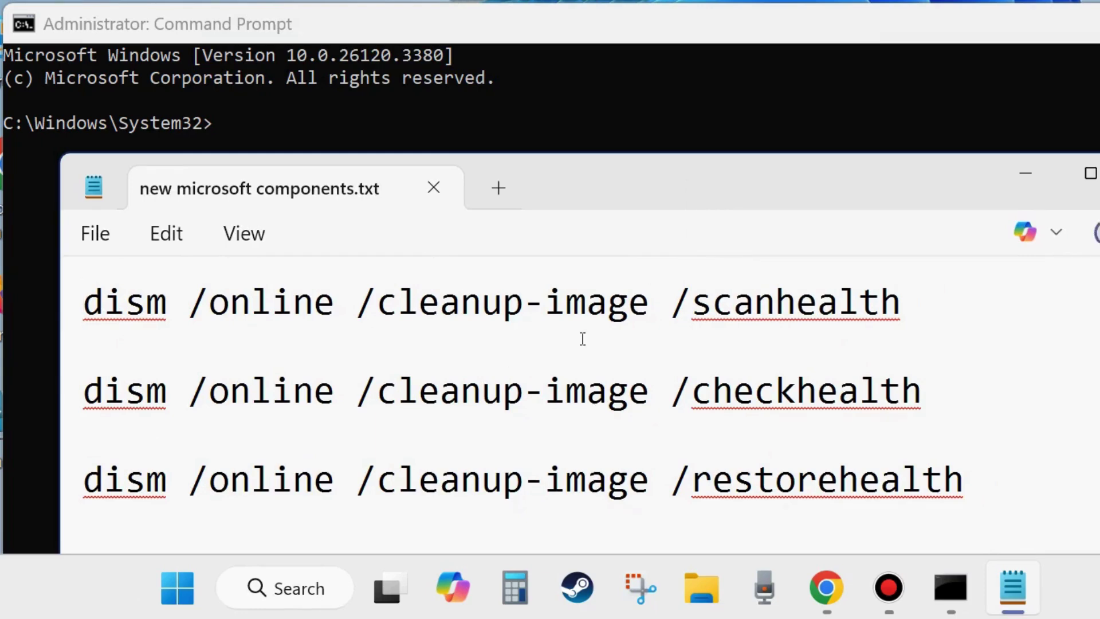
pyautogui.click(68, 324)
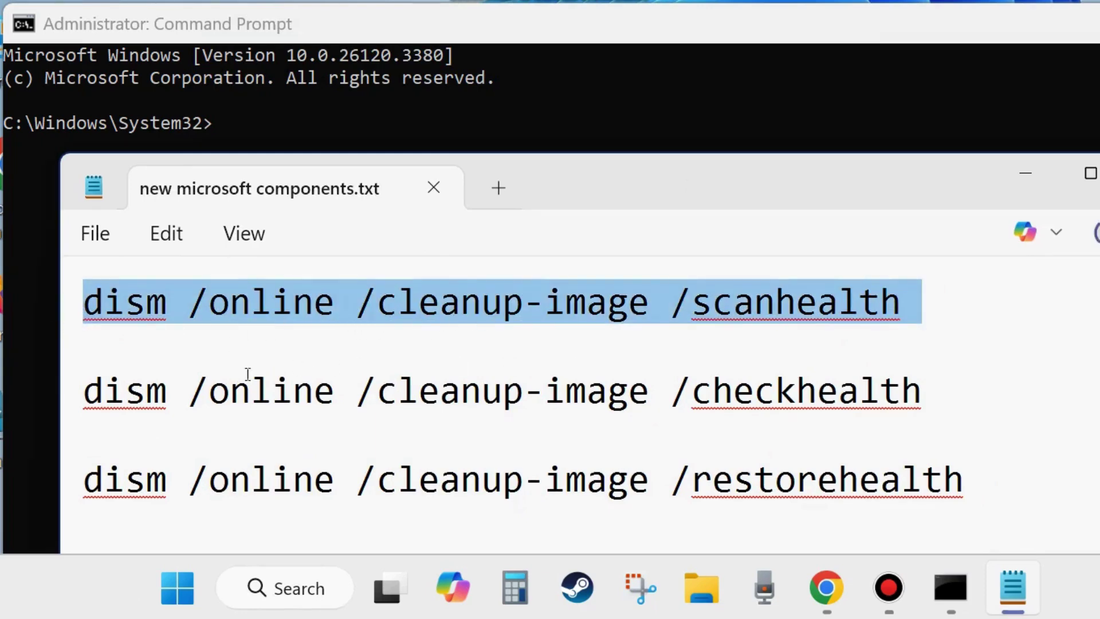
pyautogui.click(67, 398)
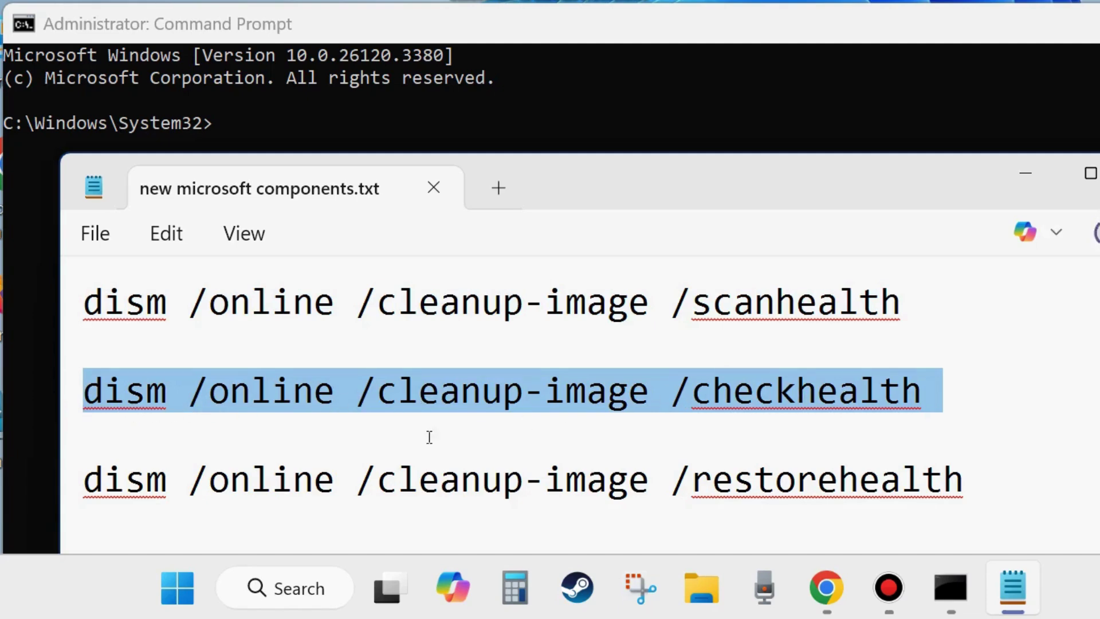
pyautogui.click(65, 491)
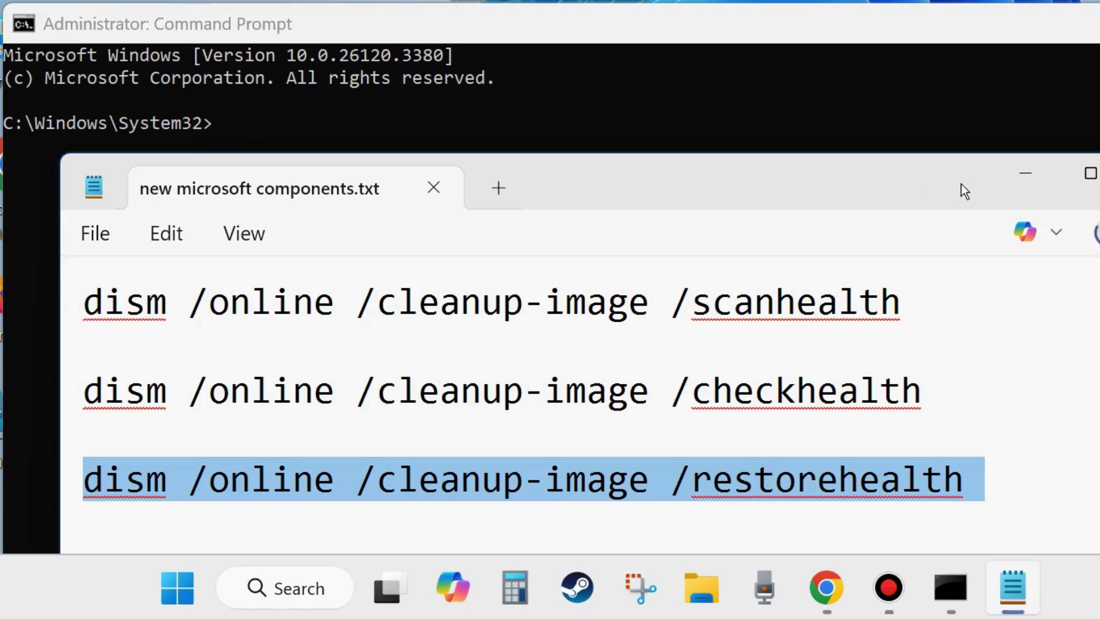
pyautogui.click(1026, 173)
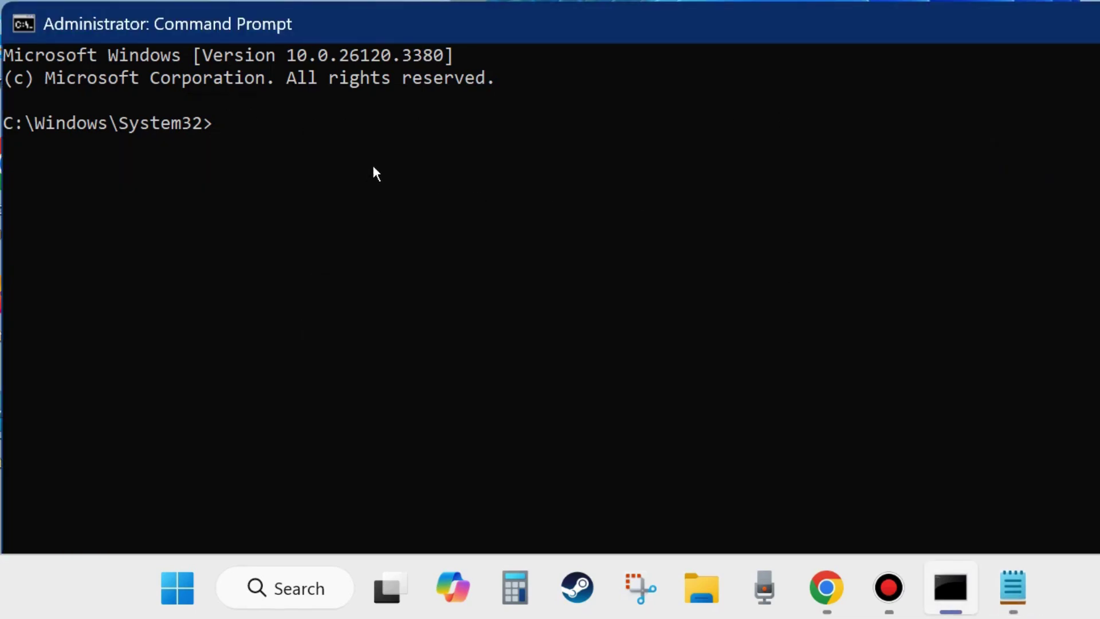
# Enter the command sfc /scannow in the administrator Command Prompt and minimize its window.
pyautogui.write('sfc /scannow')
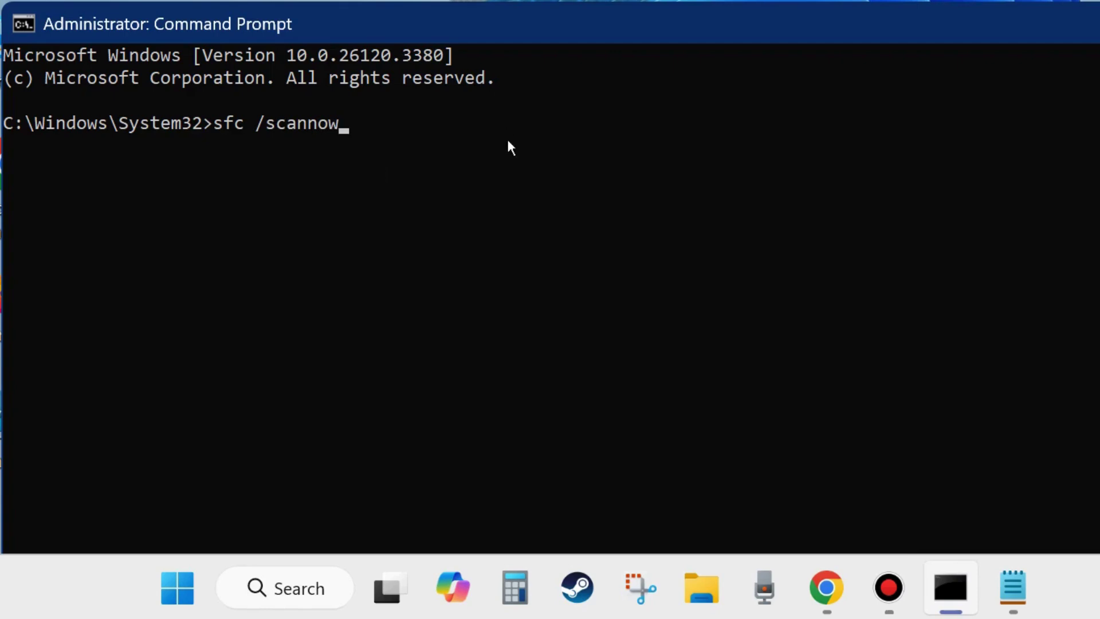
pyautogui.click(1098, 24)
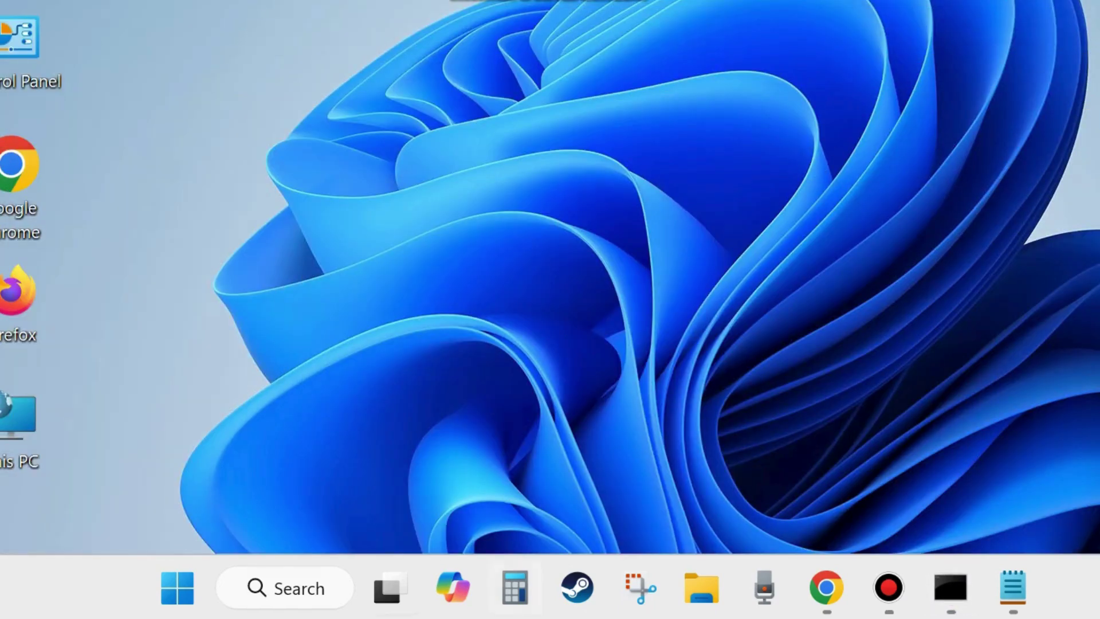
# Bring up the Windows shut down options to restart the computer.
pyautogui.rightClick(175, 583)
pyautogui.moveTo(210, 498)
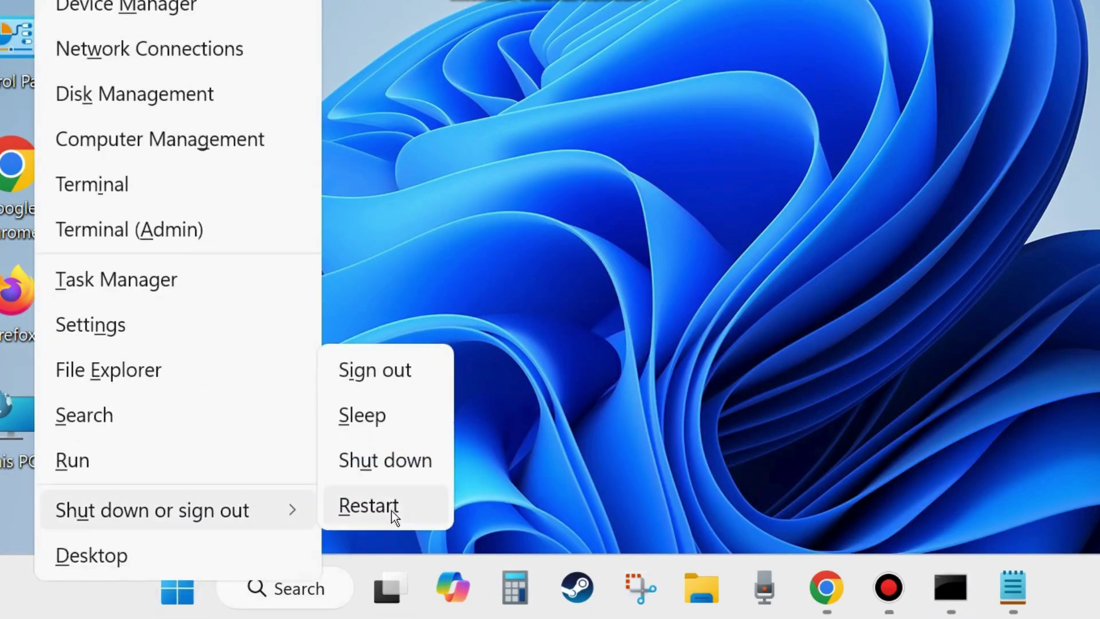